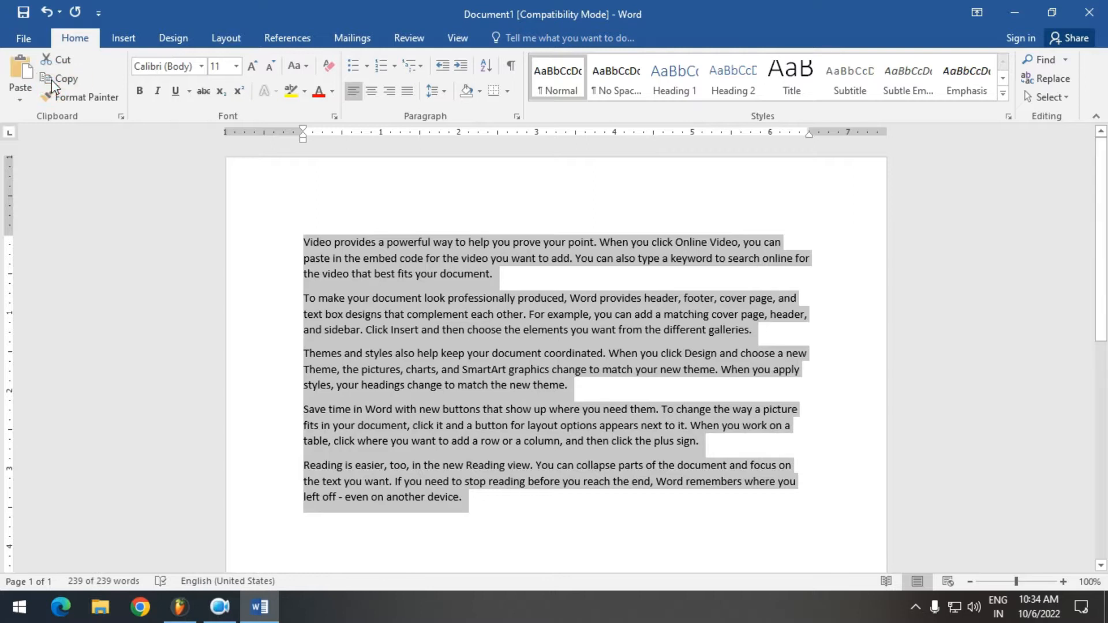
Paste nine copies of the copied paragraphs below the existing text, and return to the start of the document
click(518, 501)
key(Return)
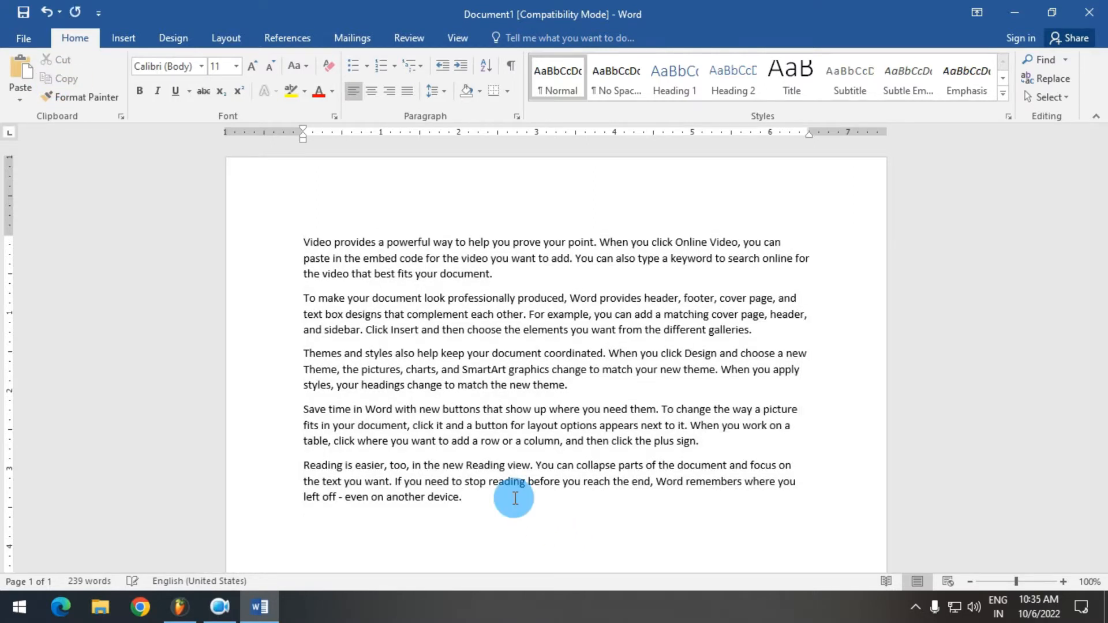
key(ctrl+v)
key(ctrl+v)
key(ctrl+v)
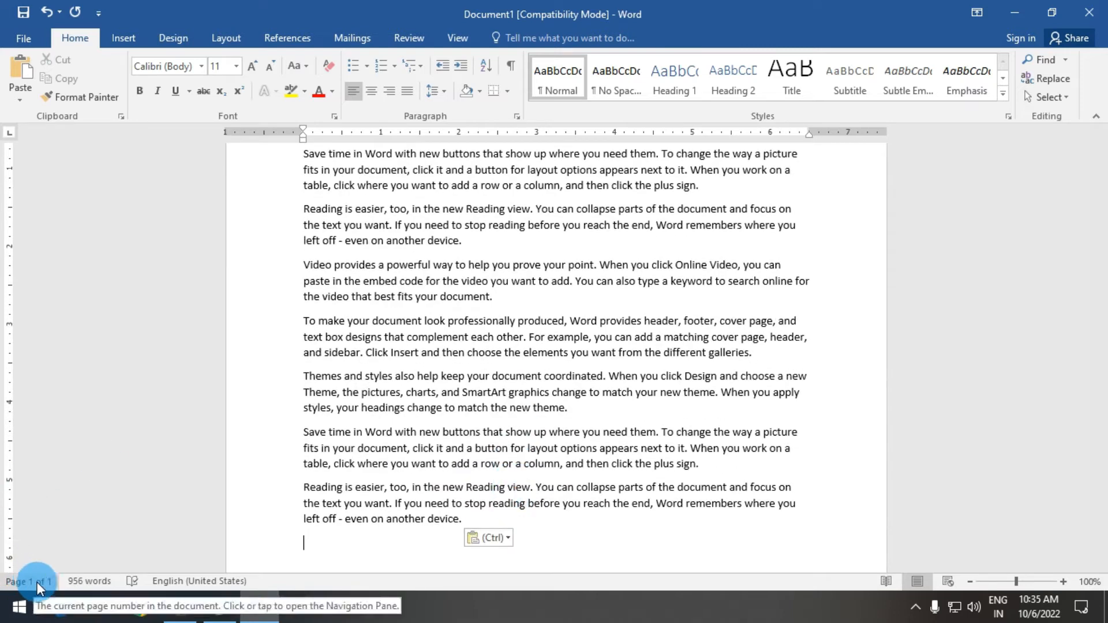
key(ctrl+v)
key(ctrl+v)
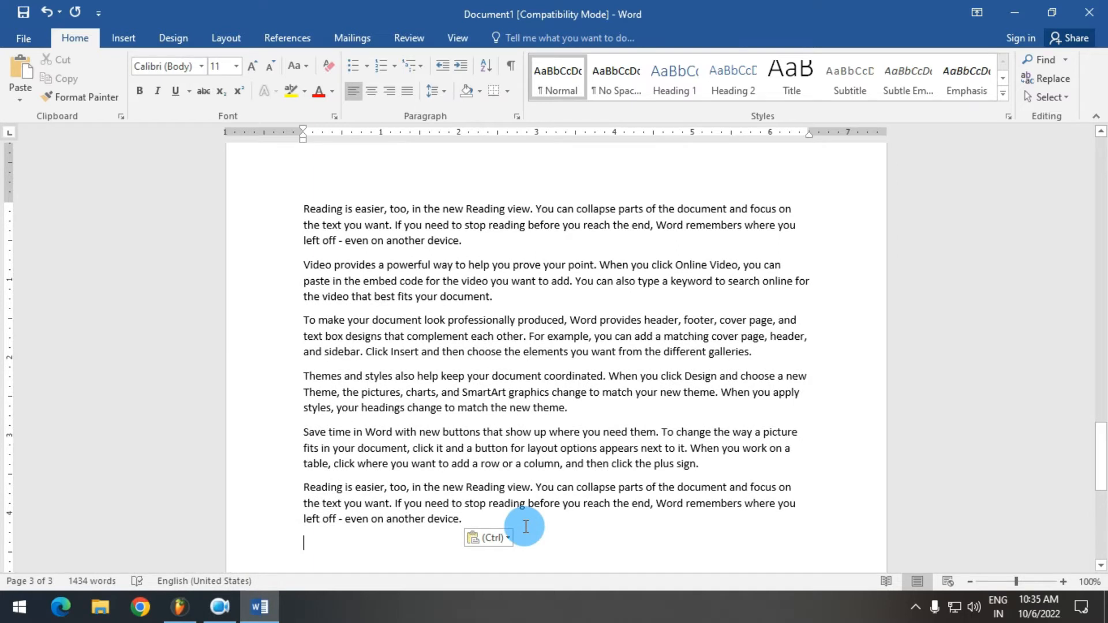
key(ctrl+v)
key(ctrl+v)
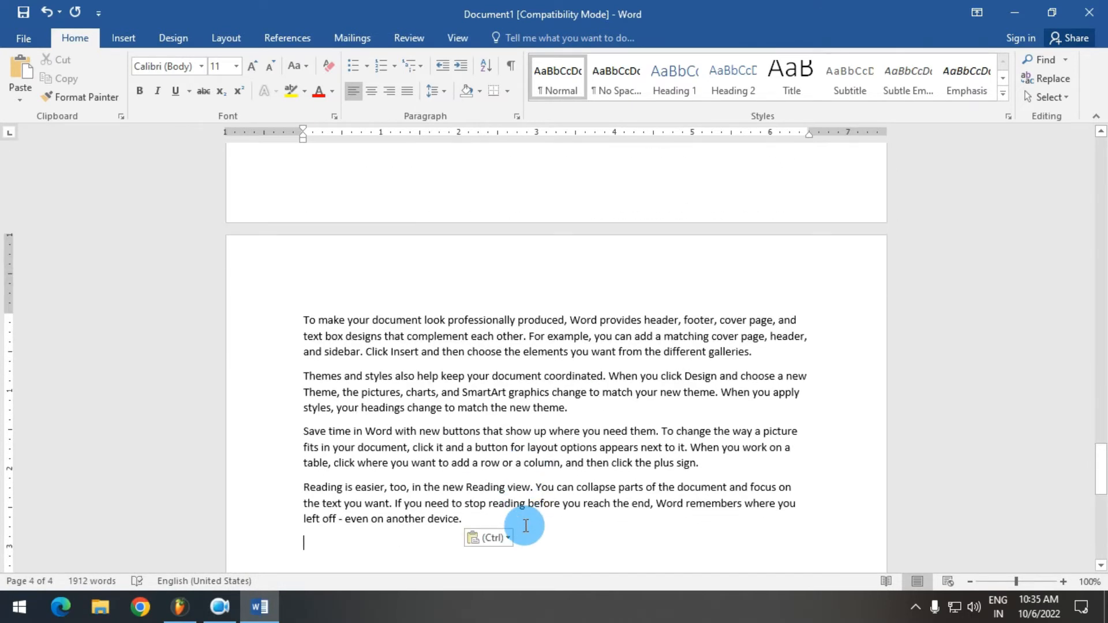
key(ctrl+v)
key(ctrl+v)
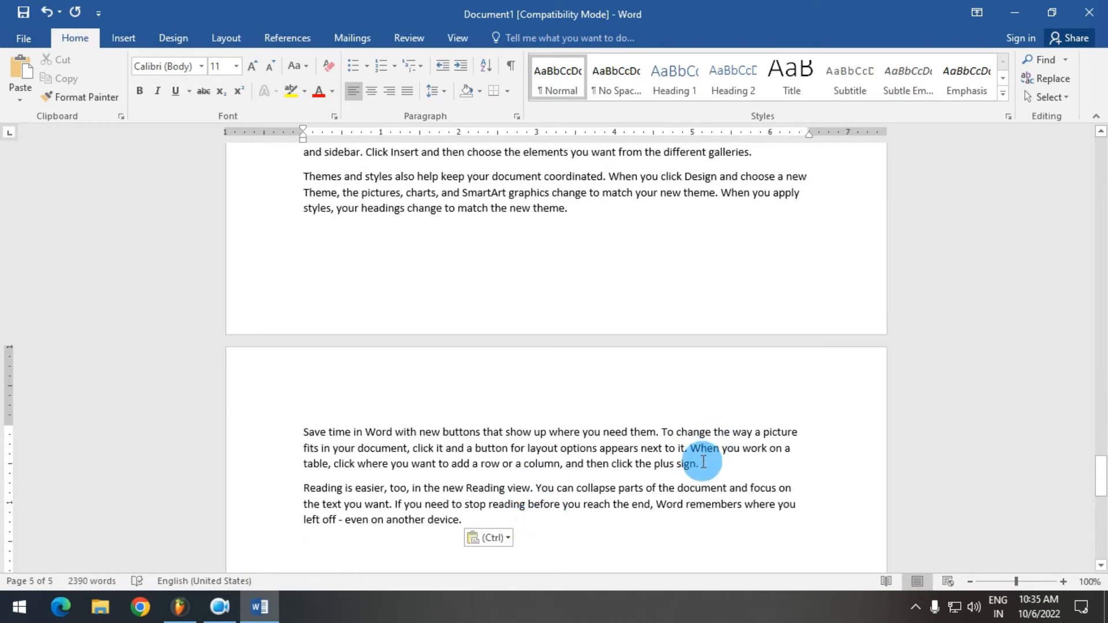
key(ctrl+Home)
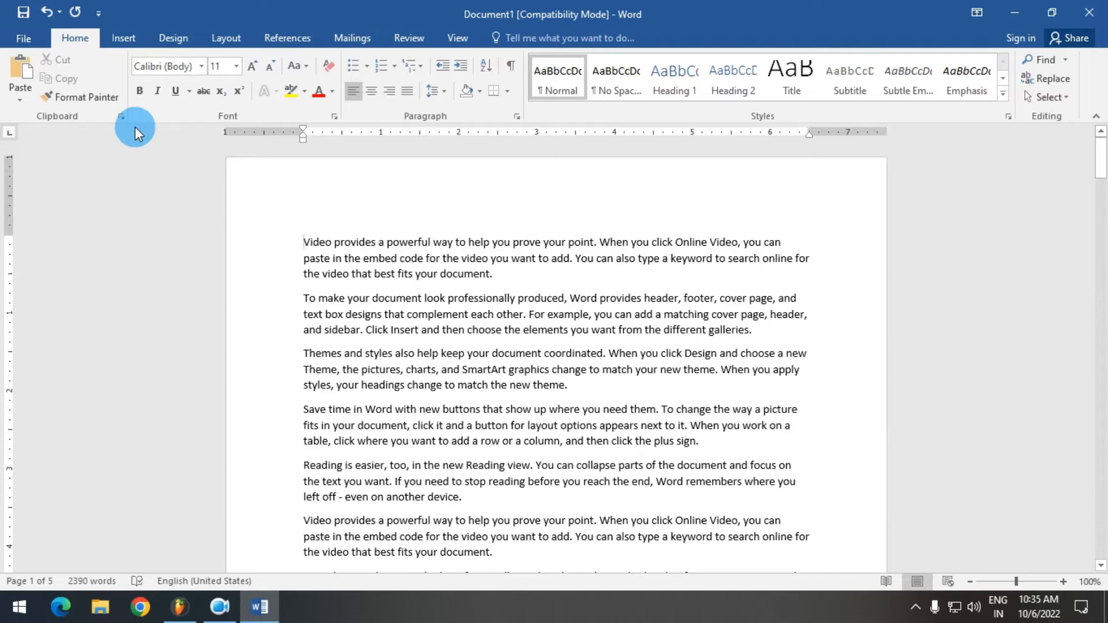
click(300, 38)
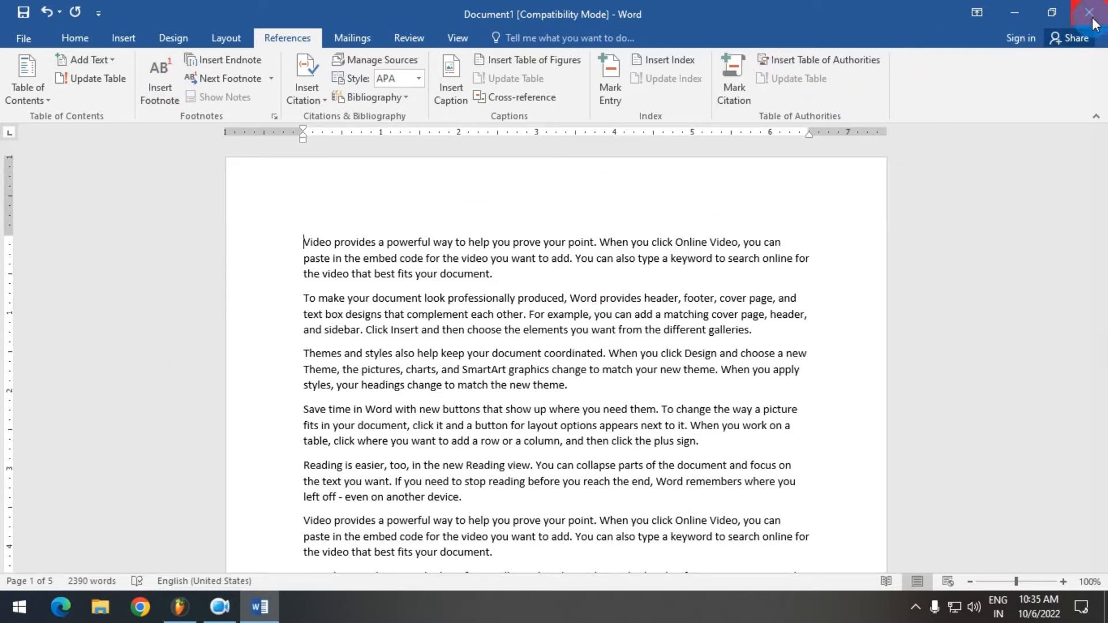
Switch to Paint and draw three tall page-like rectangles side by side on the blank canvas
click(3, 619)
text(pa)
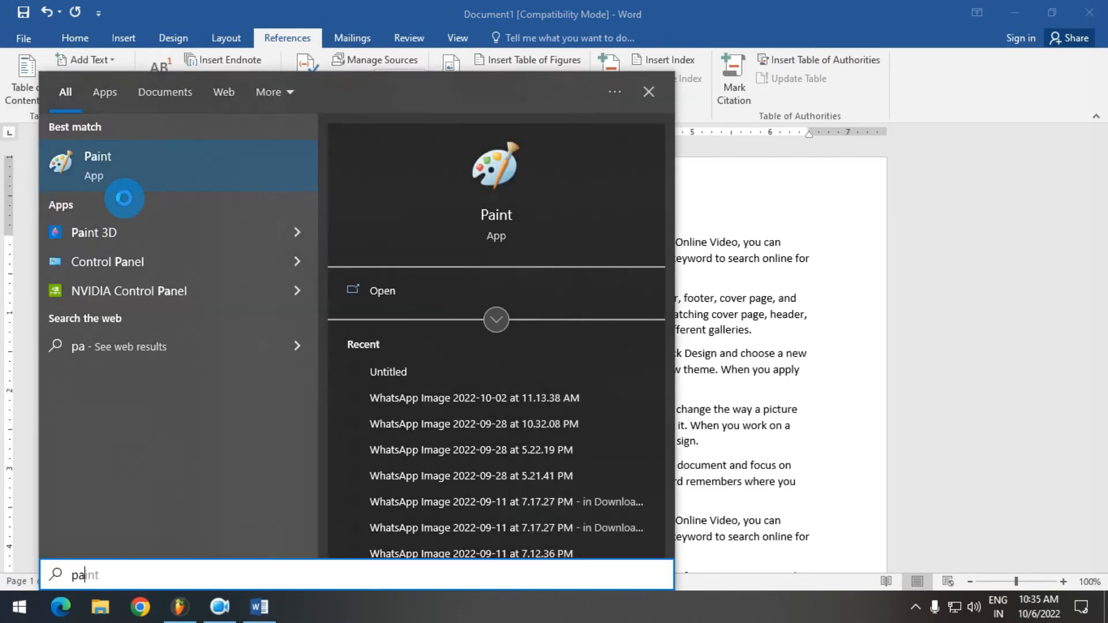
click(123, 188)
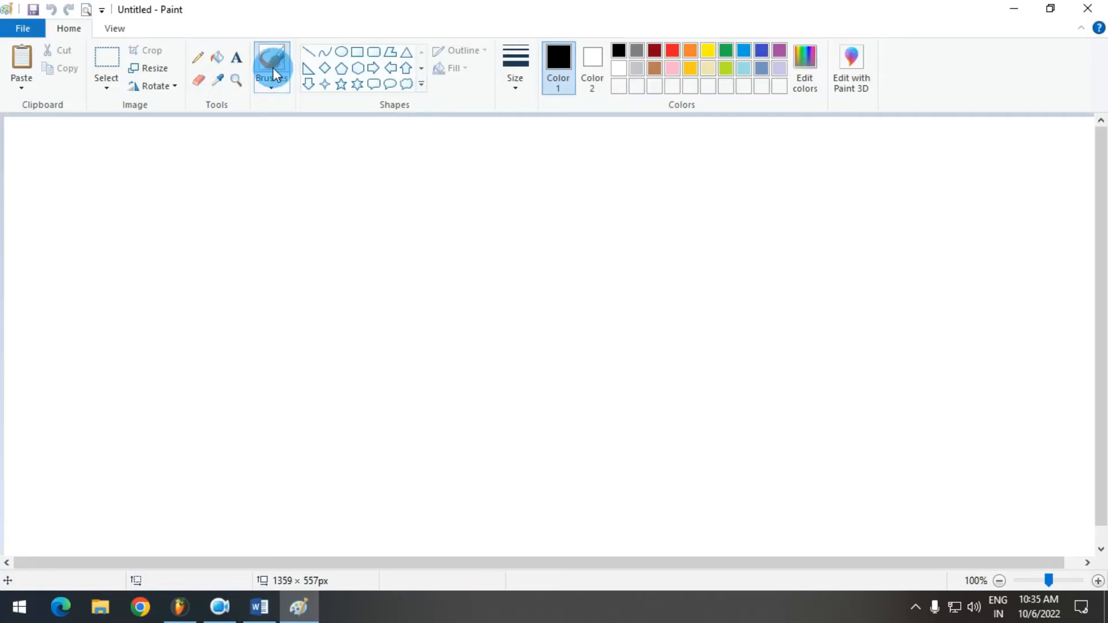
click(357, 53)
drag(132, 174, 375, 513)
drag(547, 168, 778, 511)
click(871, 165)
drag(871, 164, 1064, 510)
Sketch rough black text lines with the Pencil down the first page rectangle
click(431, 191)
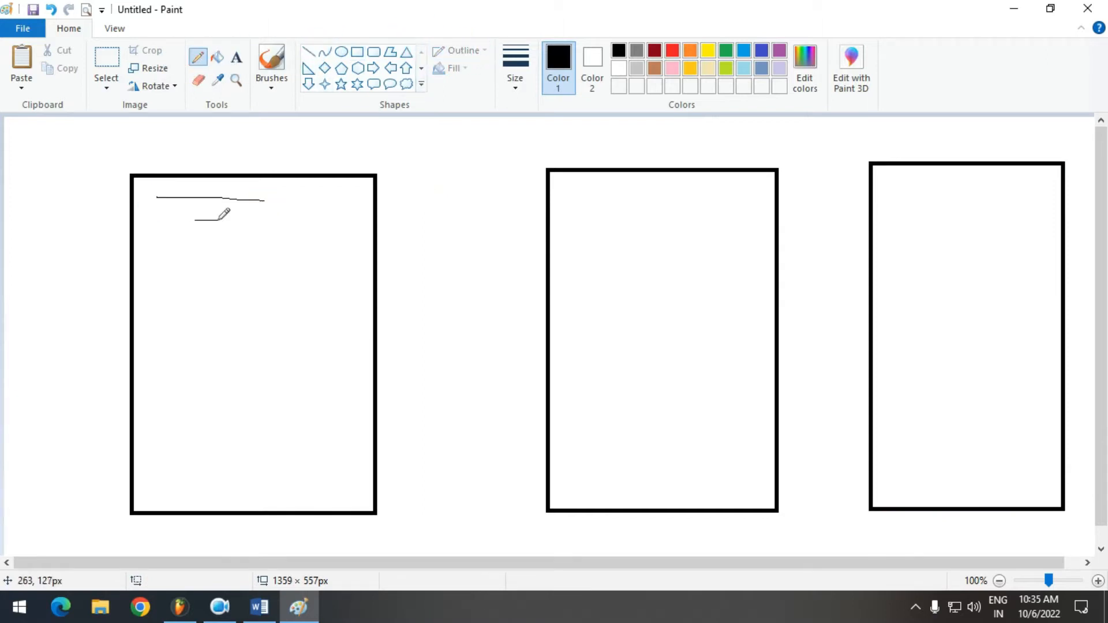
drag(244, 266, 309, 276)
drag(184, 306, 370, 315)
drag(192, 354, 296, 358)
drag(179, 391, 276, 378)
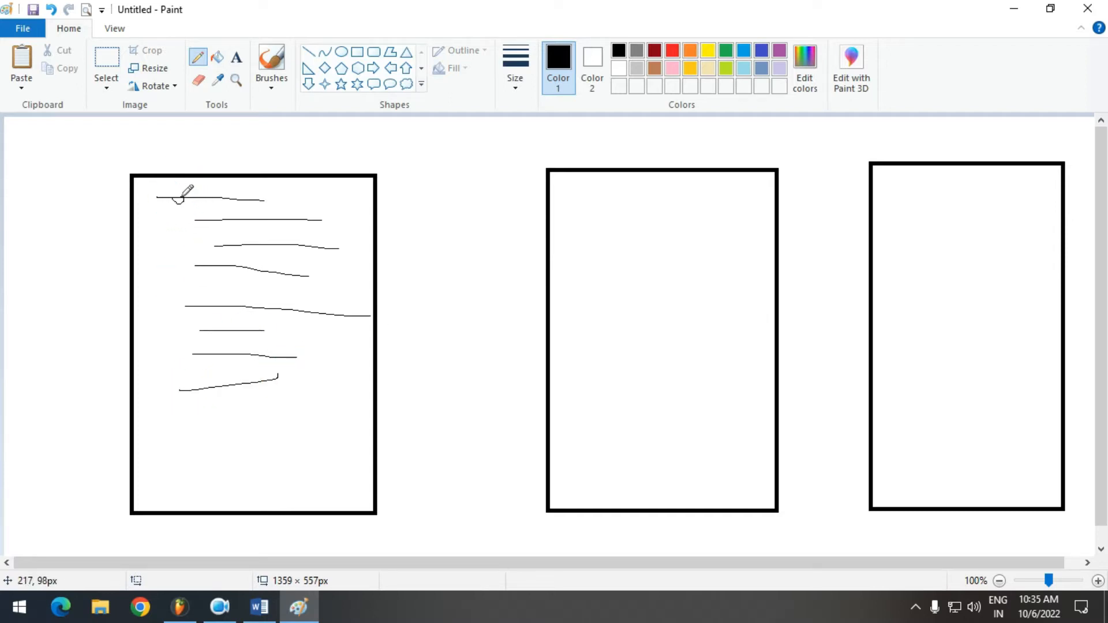
In red, circle a spot on the first page's top line and sketch a separator with short note lines near its bottom
click(673, 51)
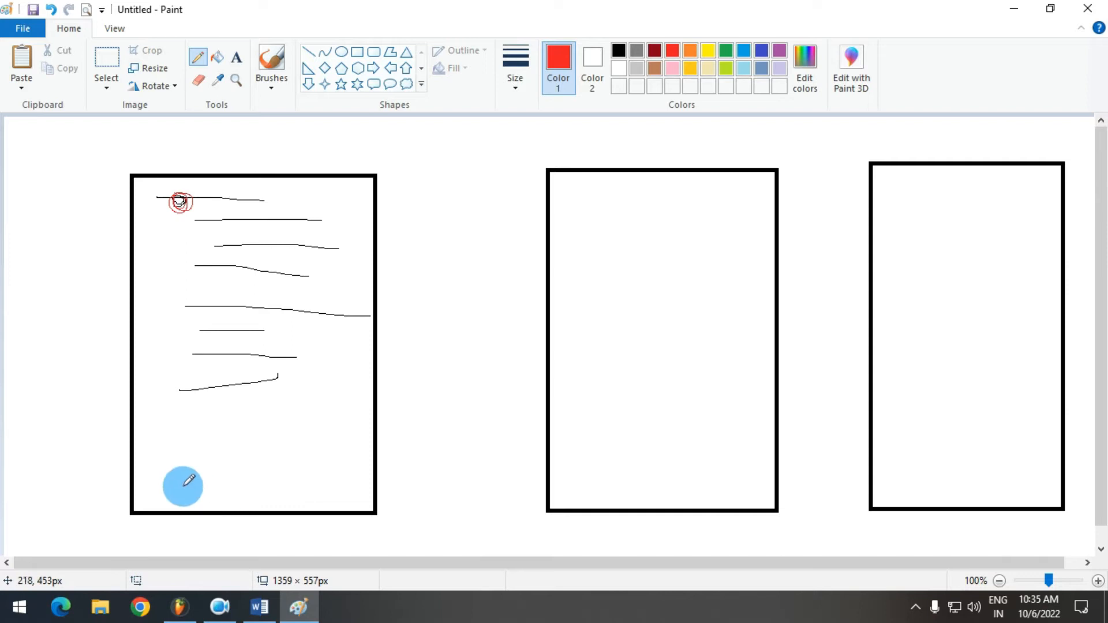
drag(167, 477, 195, 474)
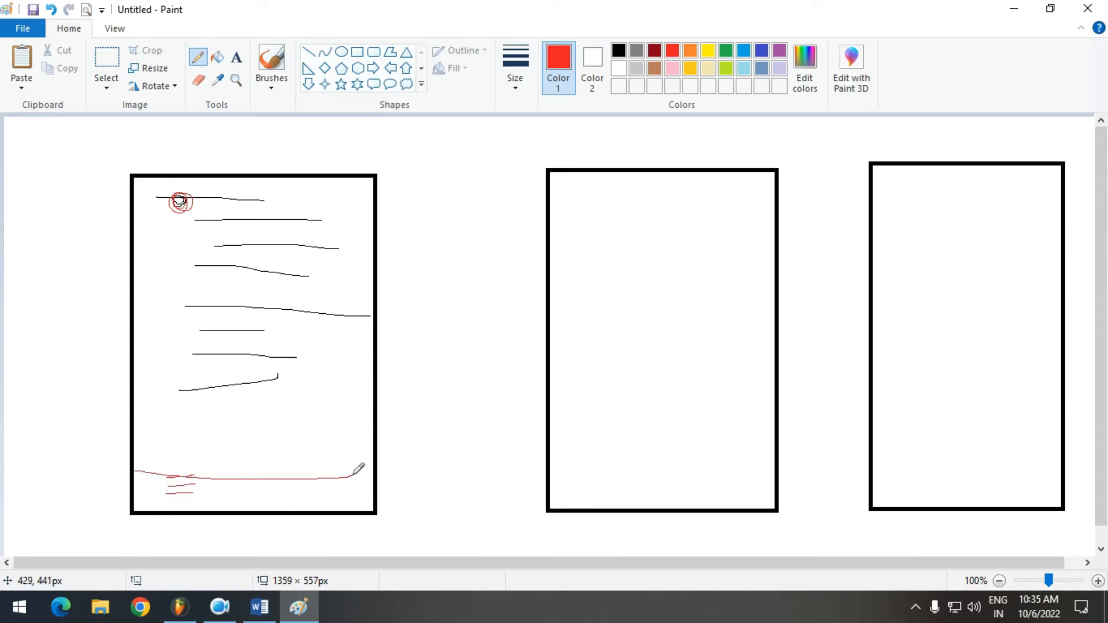
drag(362, 469, 359, 473)
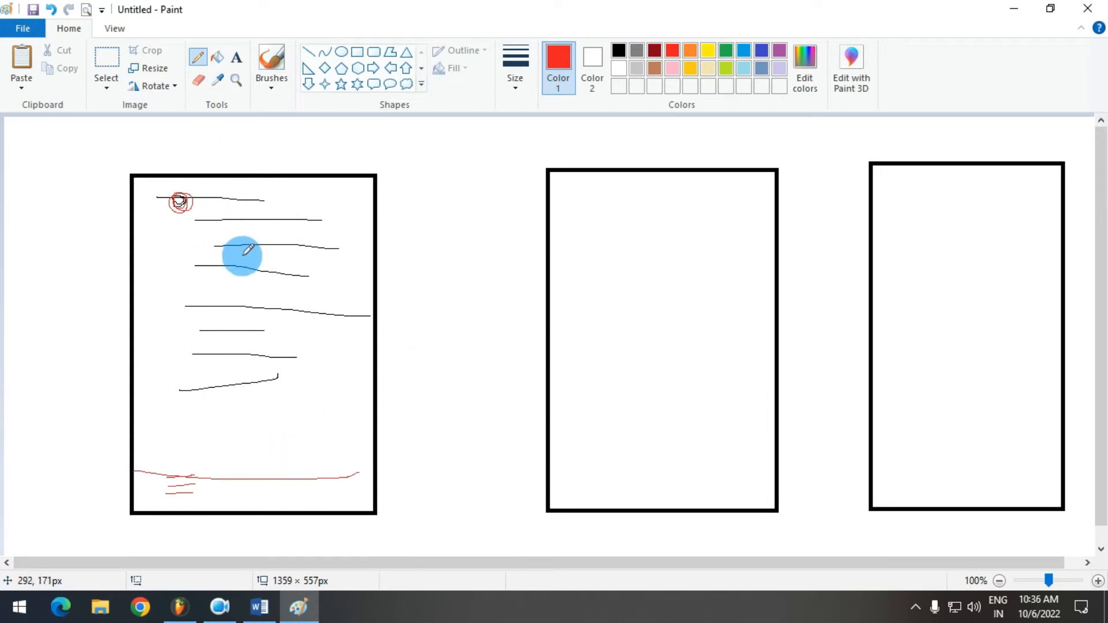
drag(244, 250, 247, 253)
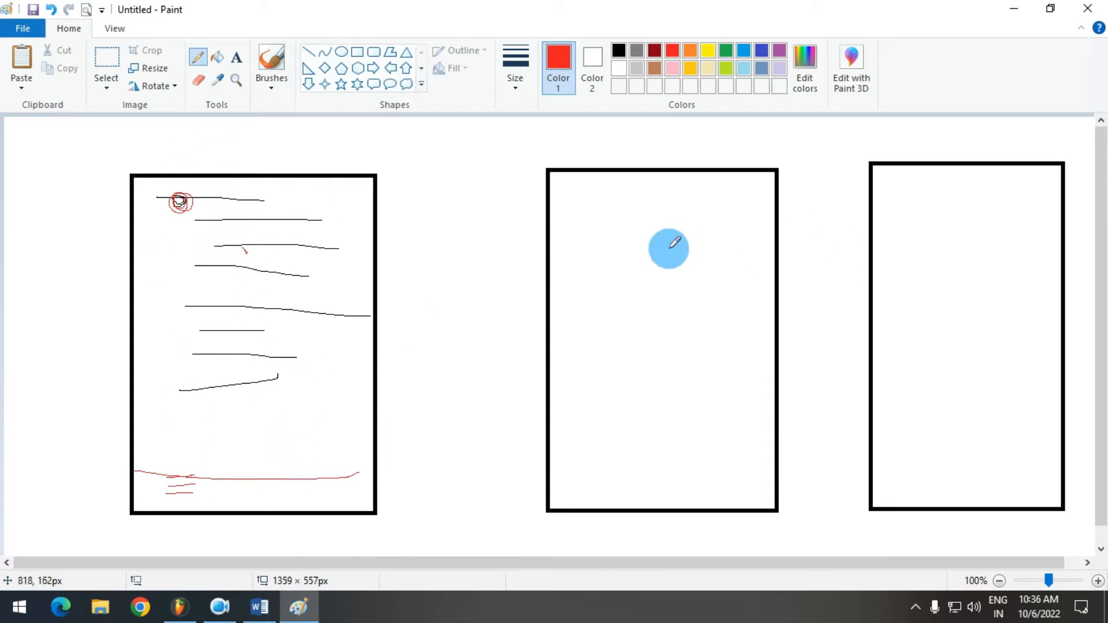
Sketch red marks on all three pages, and a mid-page line, a note box and a bottom note area on the third
drag(628, 240, 704, 237)
drag(916, 218, 945, 219)
drag(294, 297, 295, 288)
drag(612, 217, 626, 365)
mouse_move(214, 310)
mouse_down()
mouse_move(241, 332)
mouse_move(249, 319)
mouse_up()
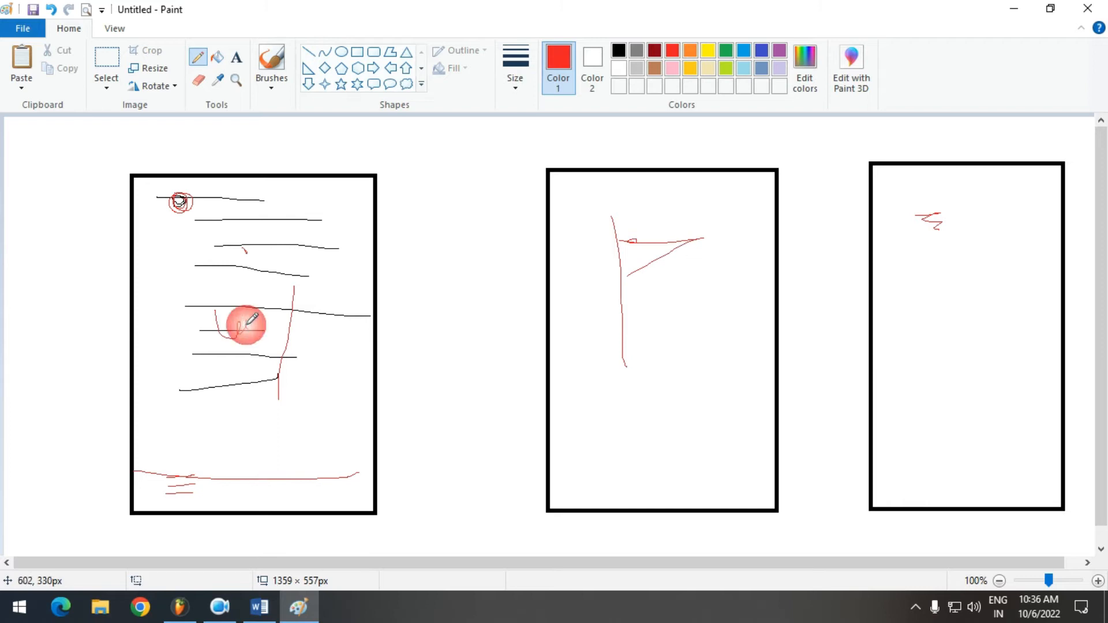
mouse_move(873, 472)
mouse_down()
mouse_move(941, 464)
mouse_move(990, 485)
mouse_up()
drag(871, 329, 887, 323)
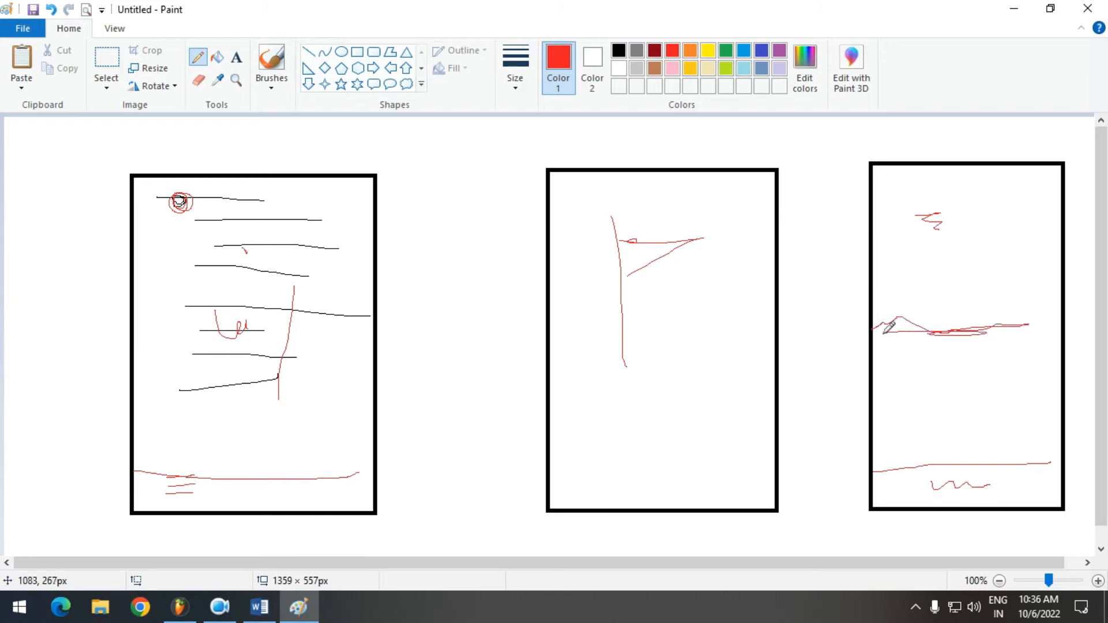
drag(893, 362, 895, 382)
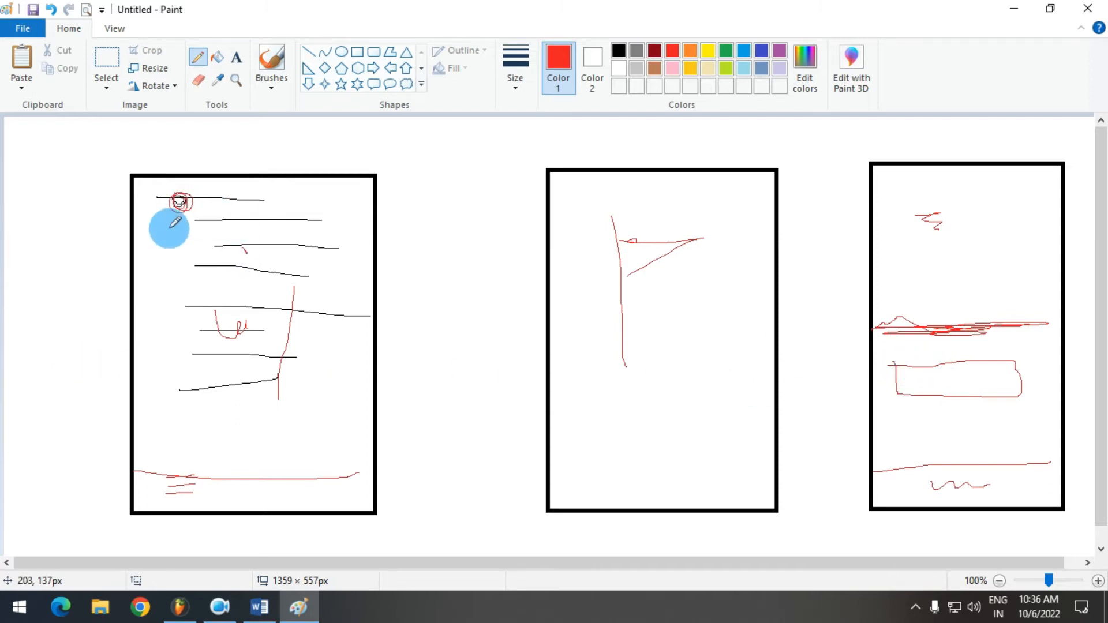
Underline the first page's note area, and add two upper text lines and a bottom separator line to the second page
drag(155, 499, 243, 498)
drag(583, 198, 737, 180)
drag(621, 223, 718, 209)
drag(553, 465, 725, 455)
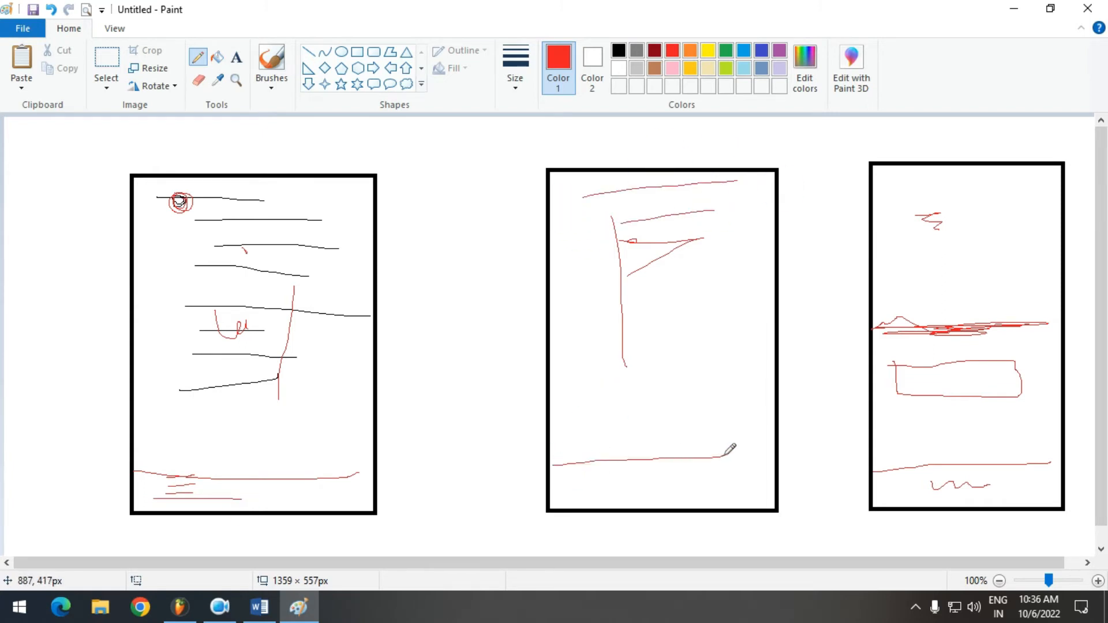
Draw vertical red strokes down the three pages, outline the third page's note box again, and close the drawing without saving
drag(261, 213, 252, 399)
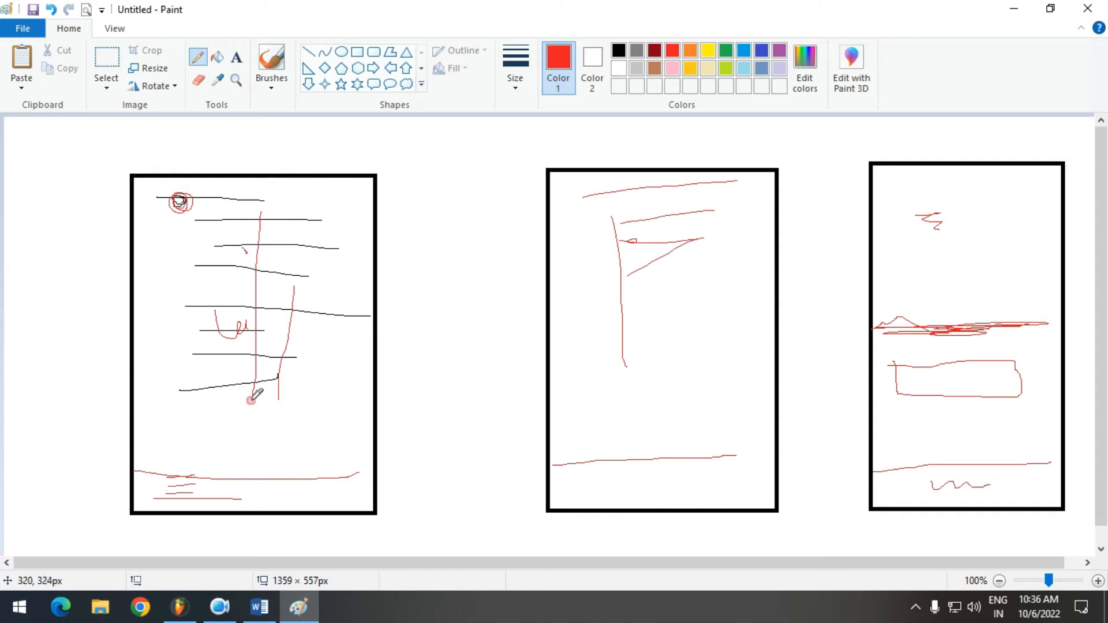
drag(635, 194, 615, 392)
drag(915, 195, 921, 337)
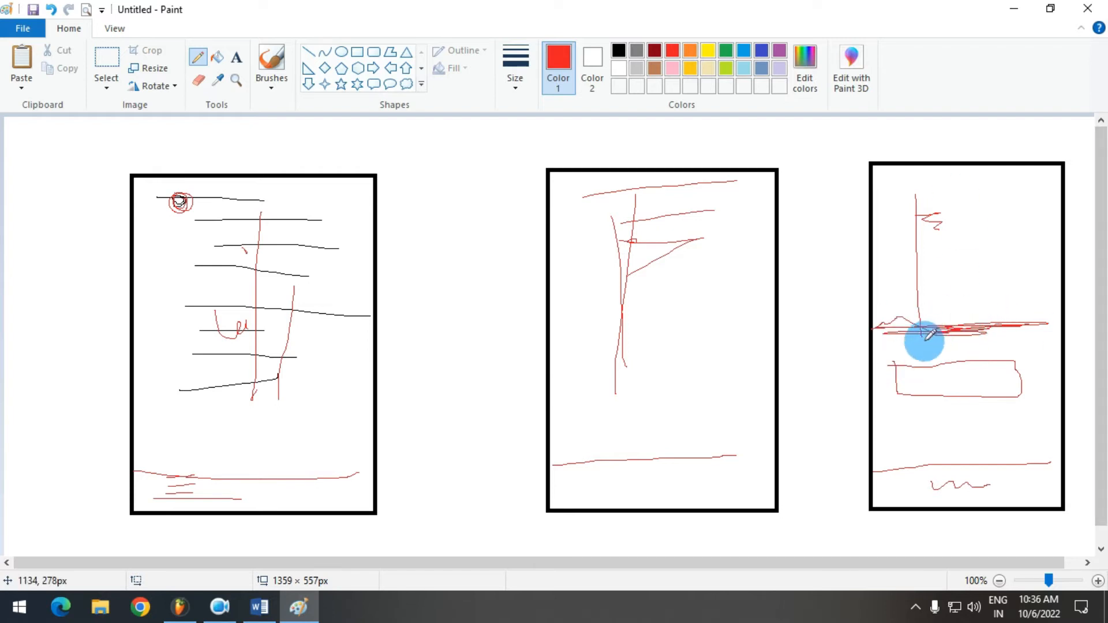
drag(862, 359, 865, 368)
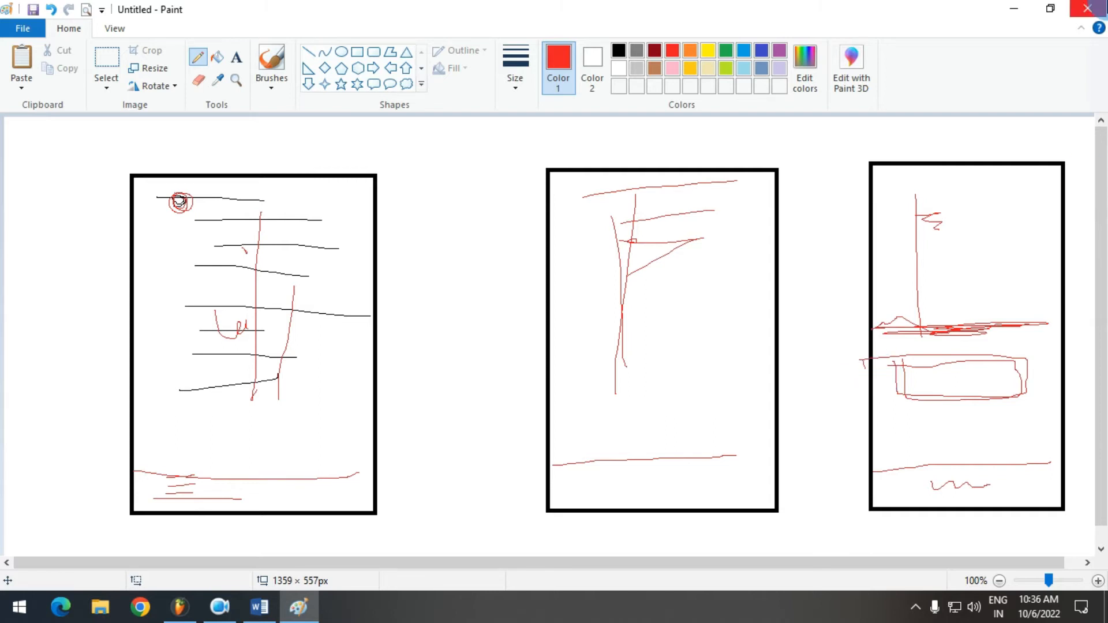
click(1086, 8)
click(572, 298)
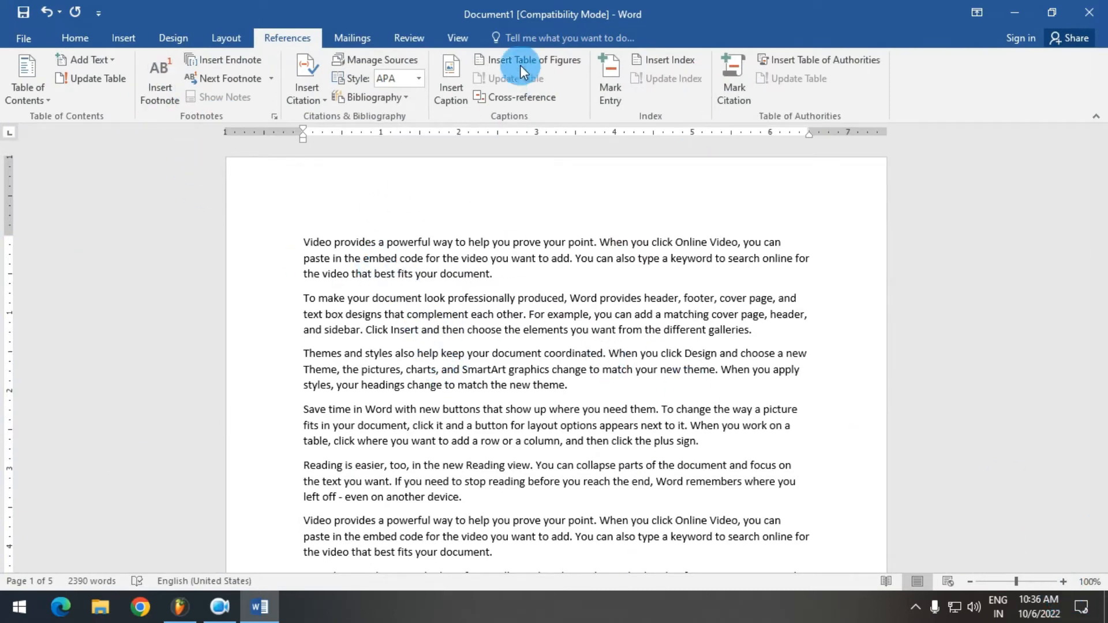
Zoom the document to page width and display the reference commands
click(448, 39)
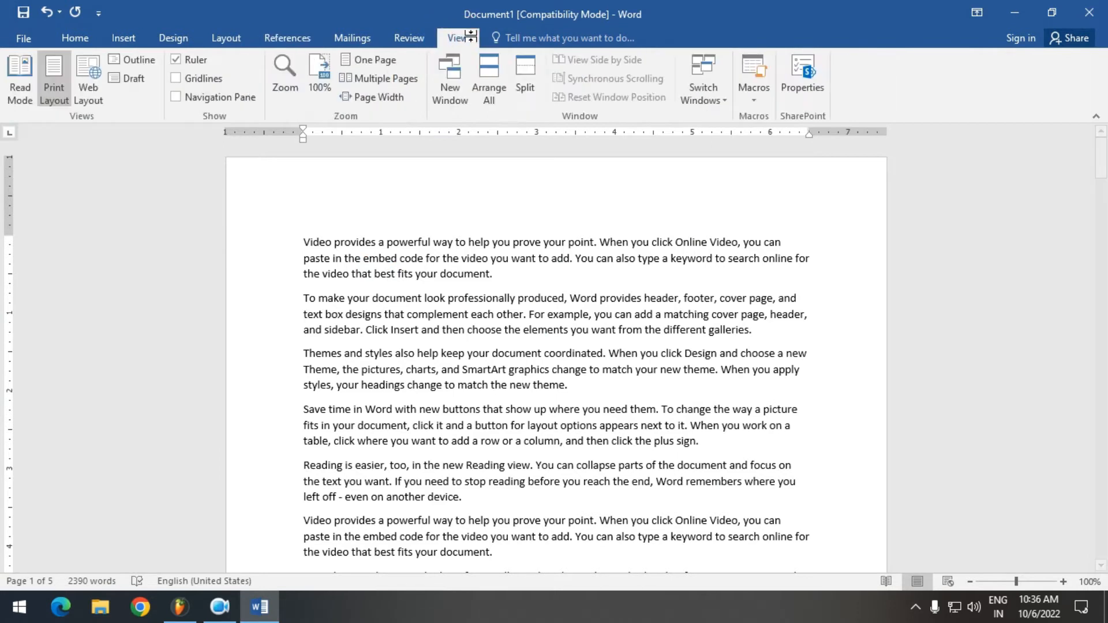
click(371, 102)
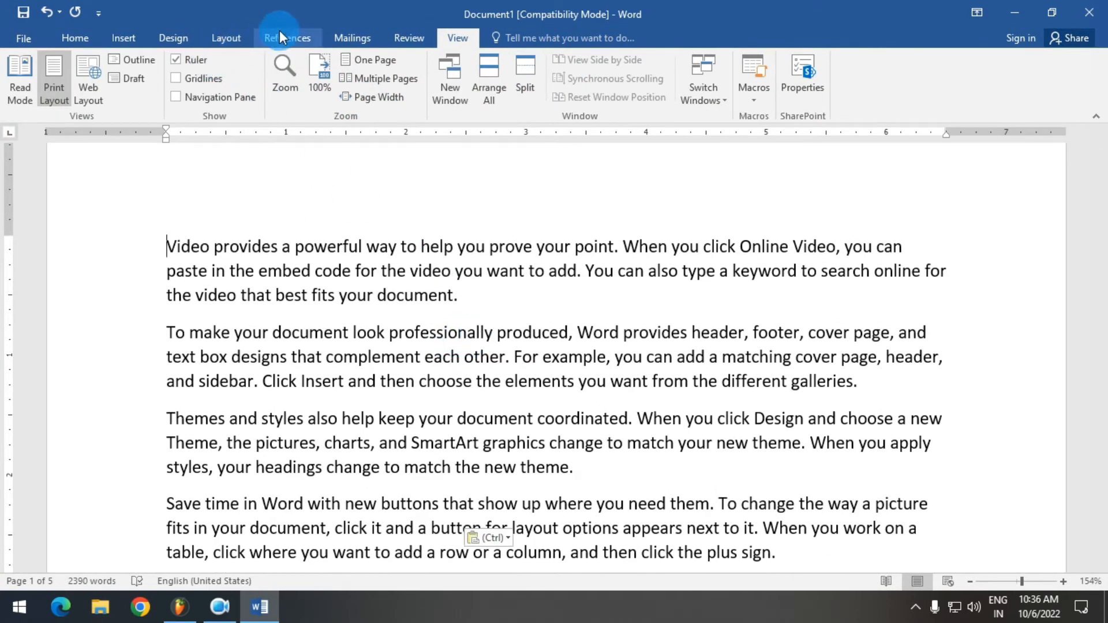
click(279, 30)
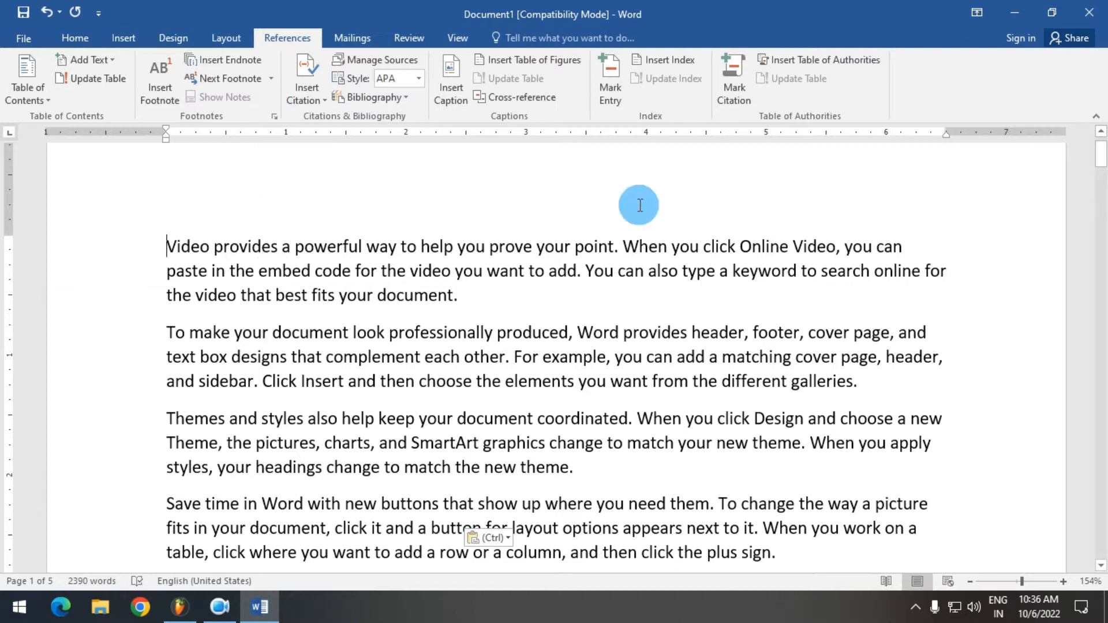
Insert a footnote after the word "video" in the first paragraph's second line, with the note text "MP4"
click(450, 272)
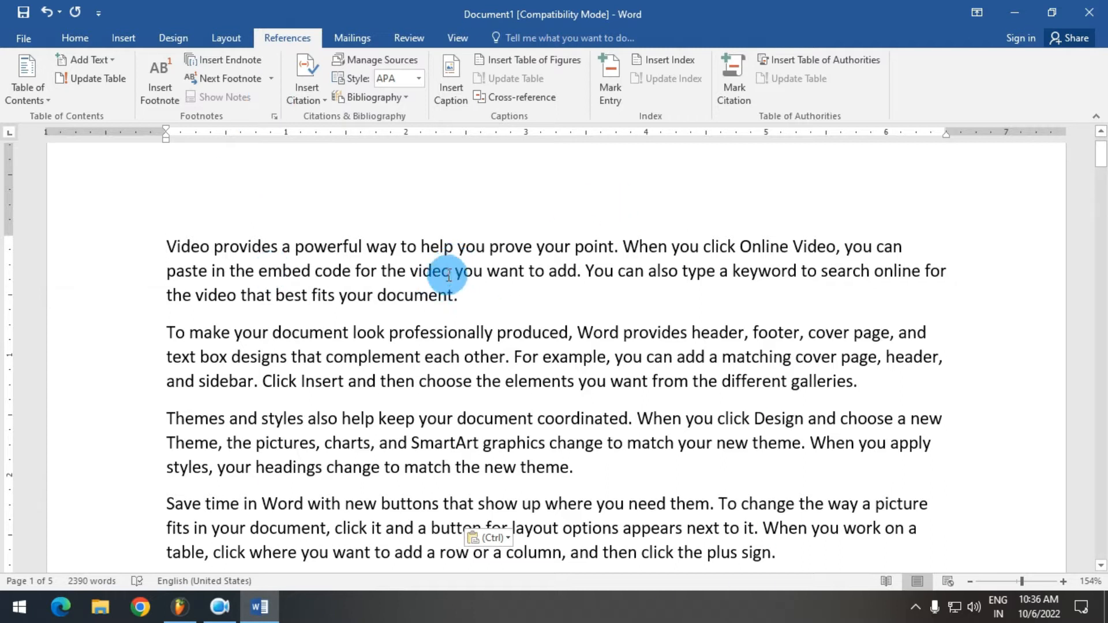
click(410, 271)
drag(425, 273, 452, 272)
click(448, 274)
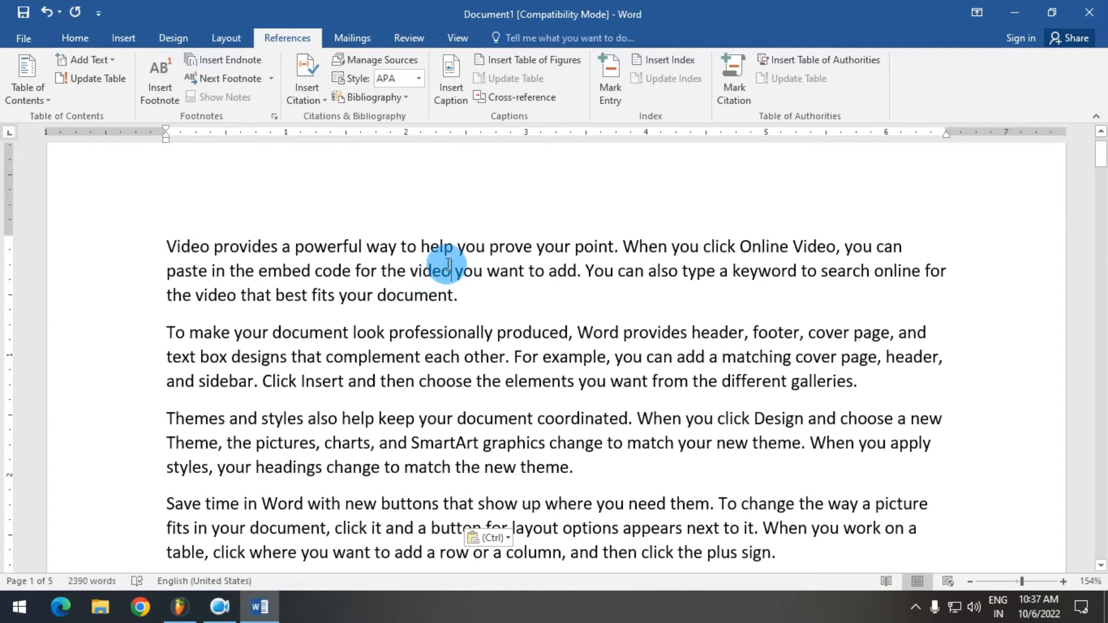
click(166, 68)
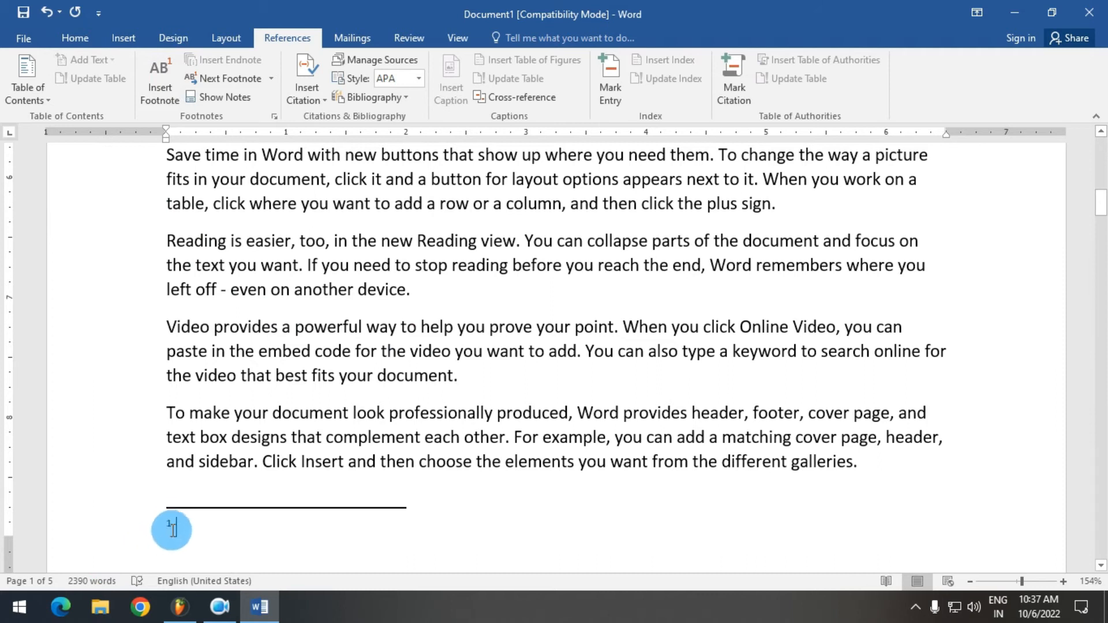
scroll(260, 508, down, 3)
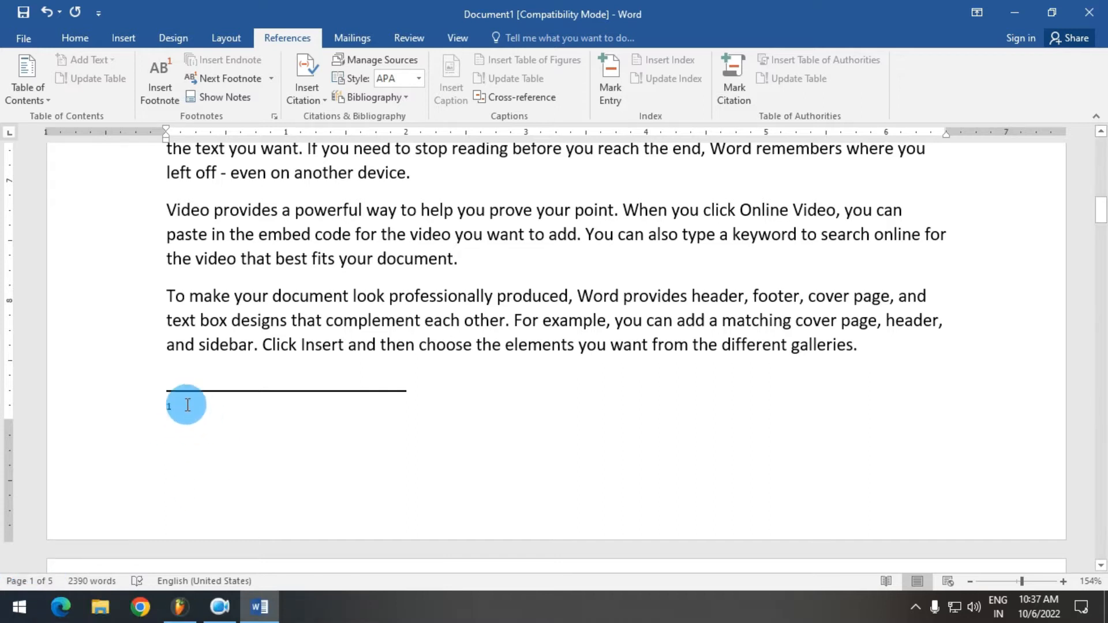
text(MP4)
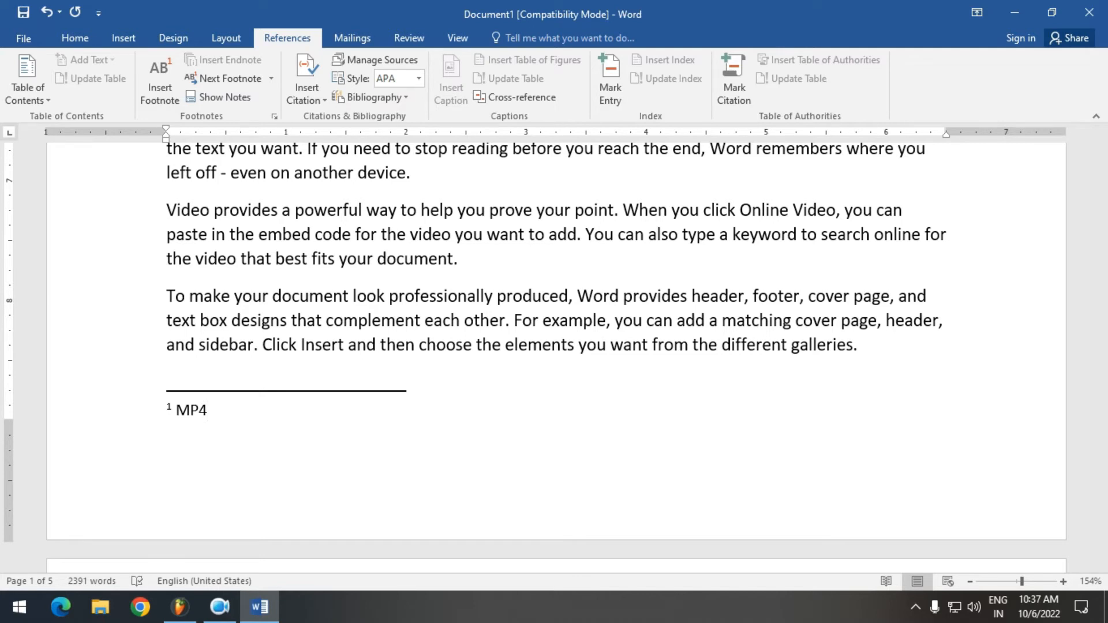
Insert a footnote after the word "footer" in the first page's second paragraph, with the note text "FOOTER"
scroll(340, 413, up, 7)
scroll(340, 413, up, 10)
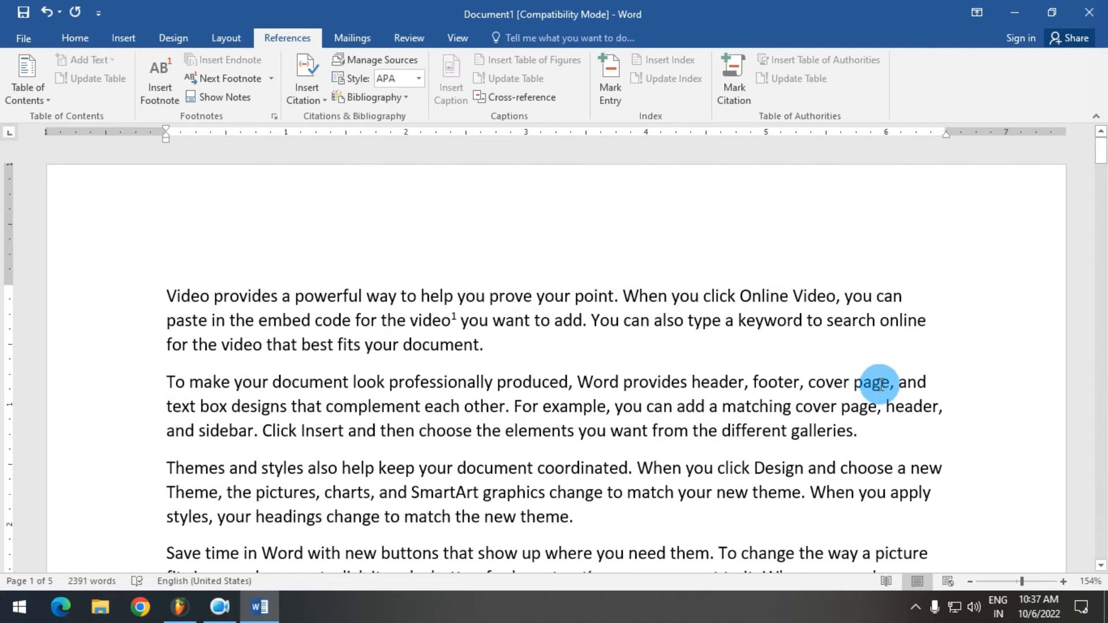
click(801, 382)
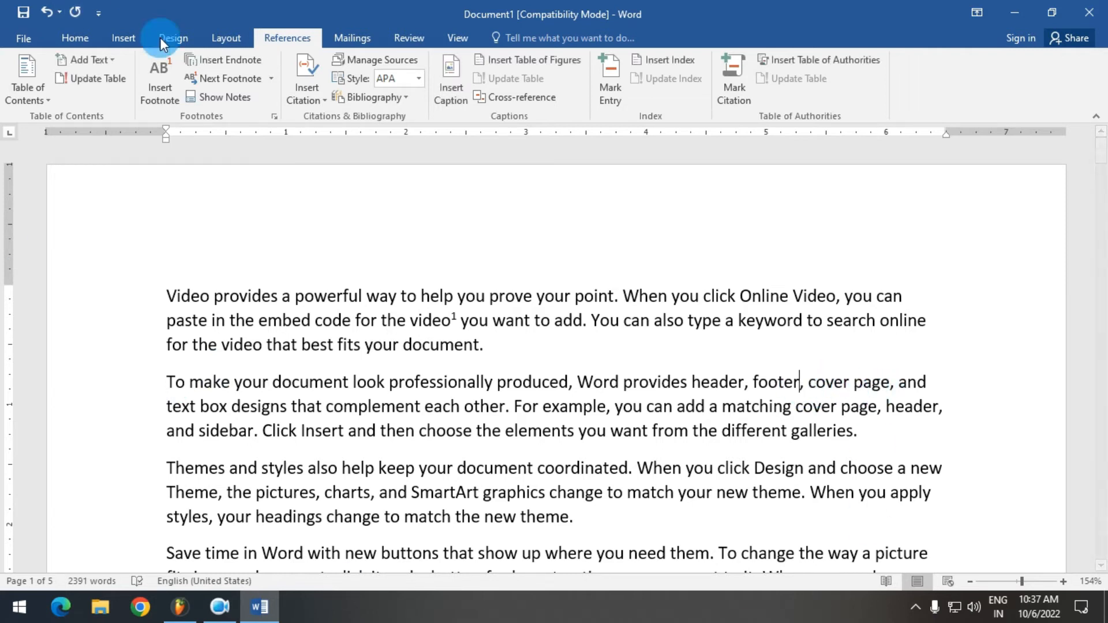
click(162, 98)
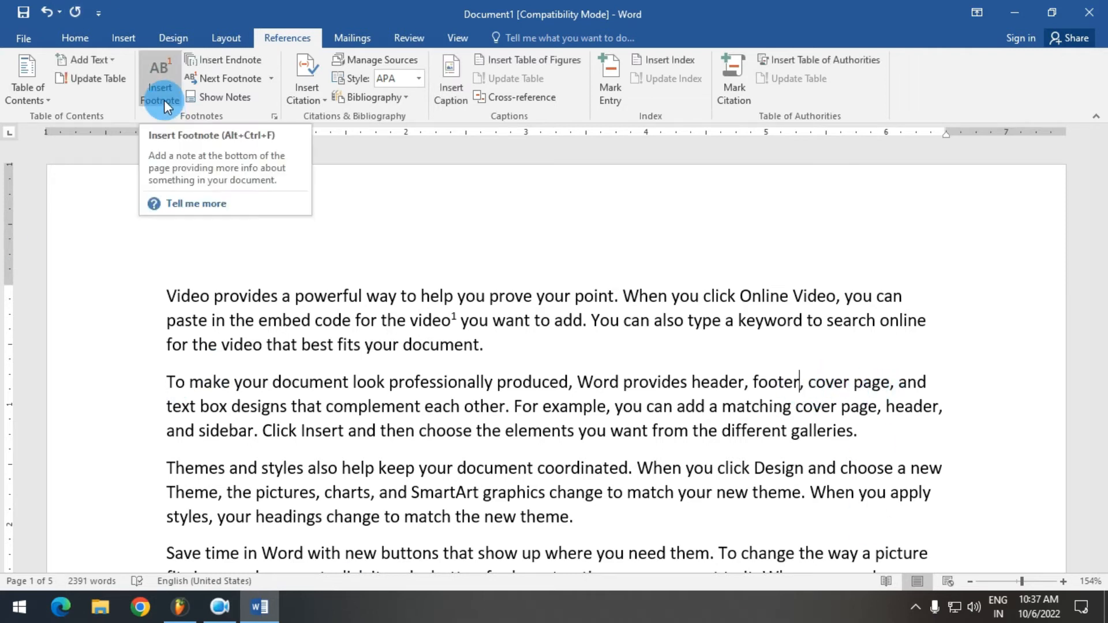
click(164, 99)
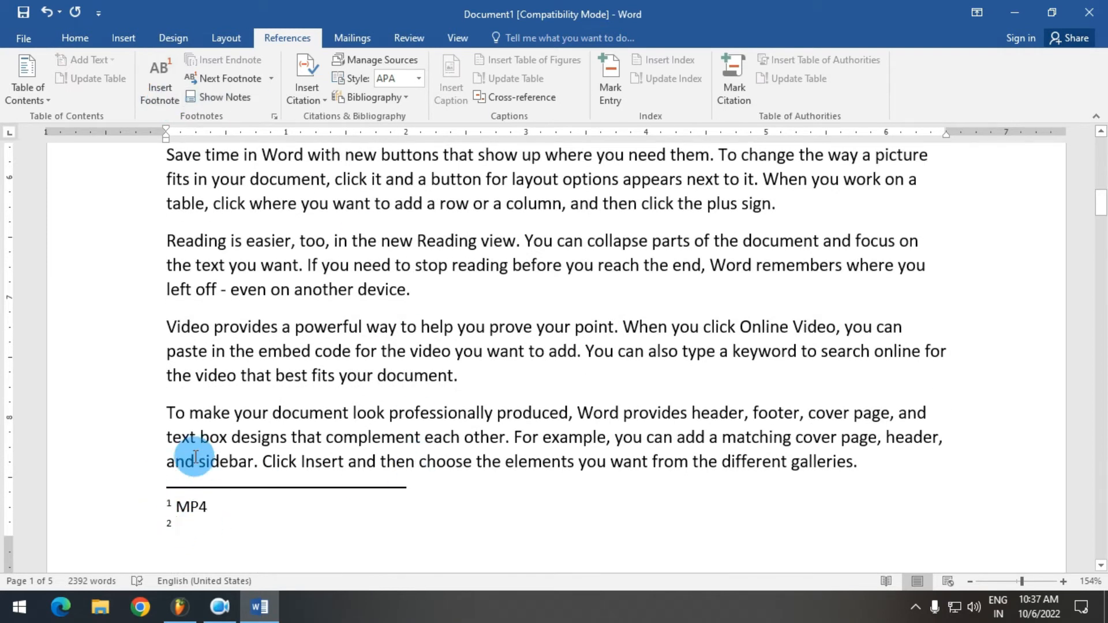
text(FOOTER)
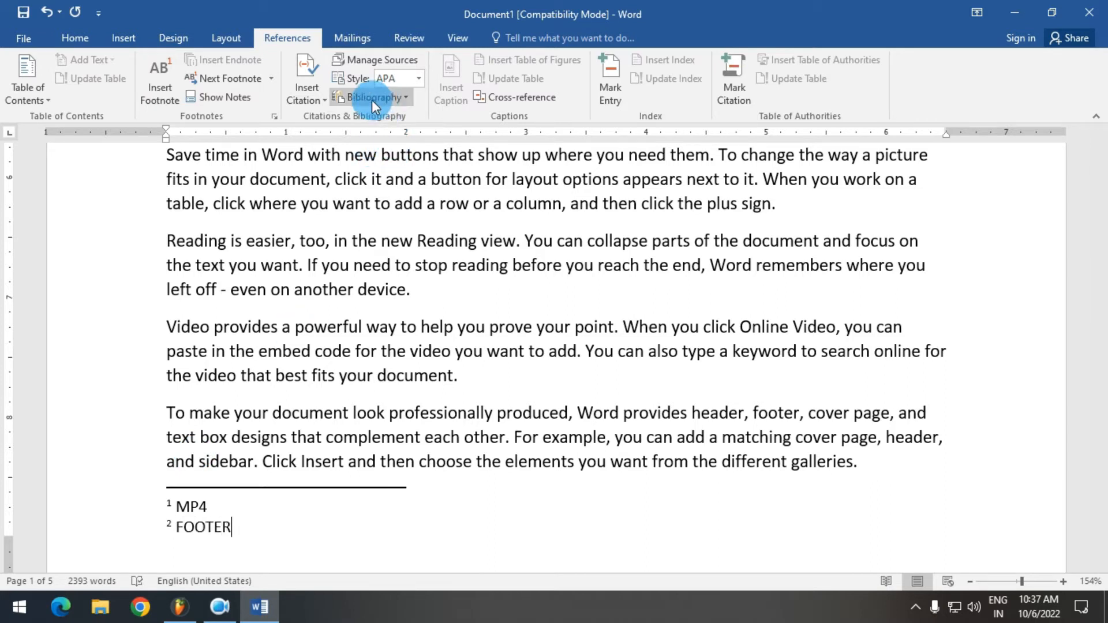
Insert a footnote after "new" in the second "Save time in Word" paragraph on page 2, with the note text "ABCD"
scroll(293, 372, down, 3)
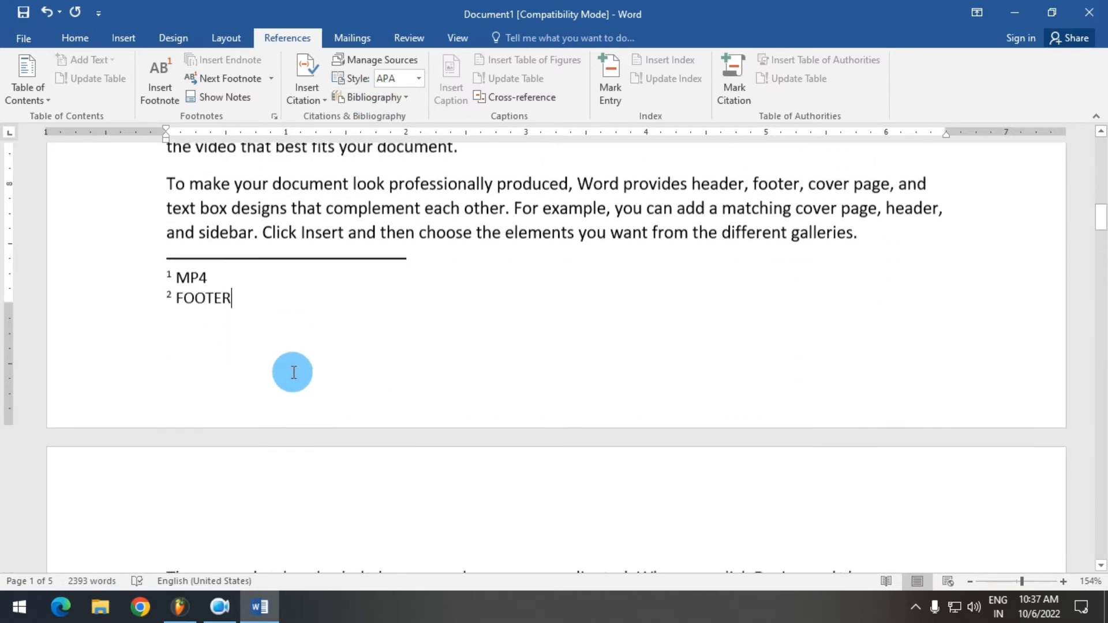
scroll(291, 339, up, 1)
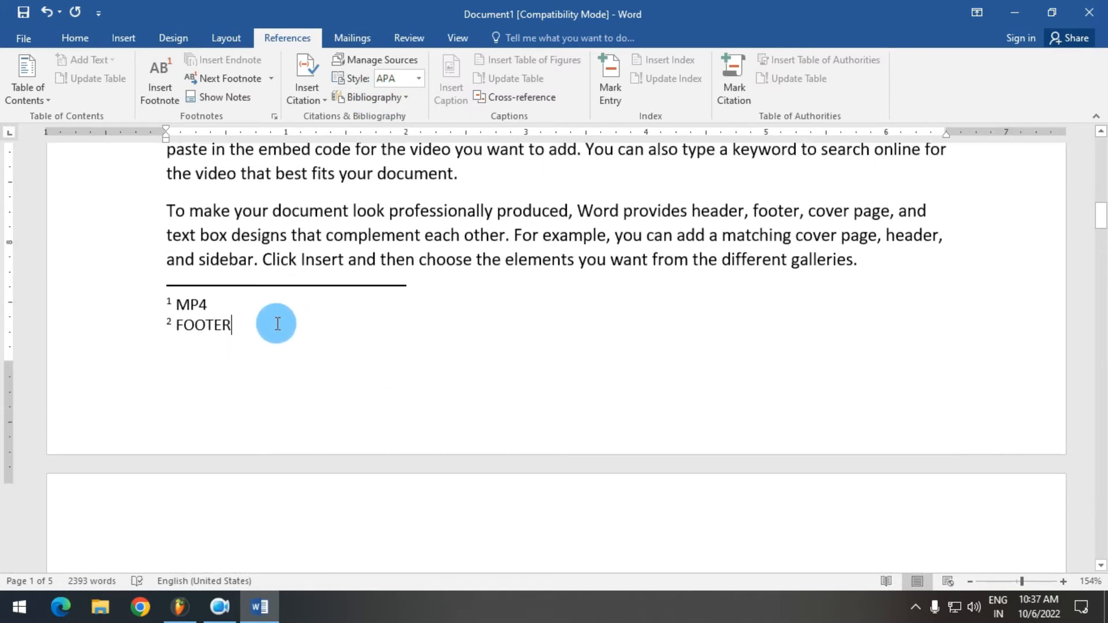
scroll(203, 362, down, 10)
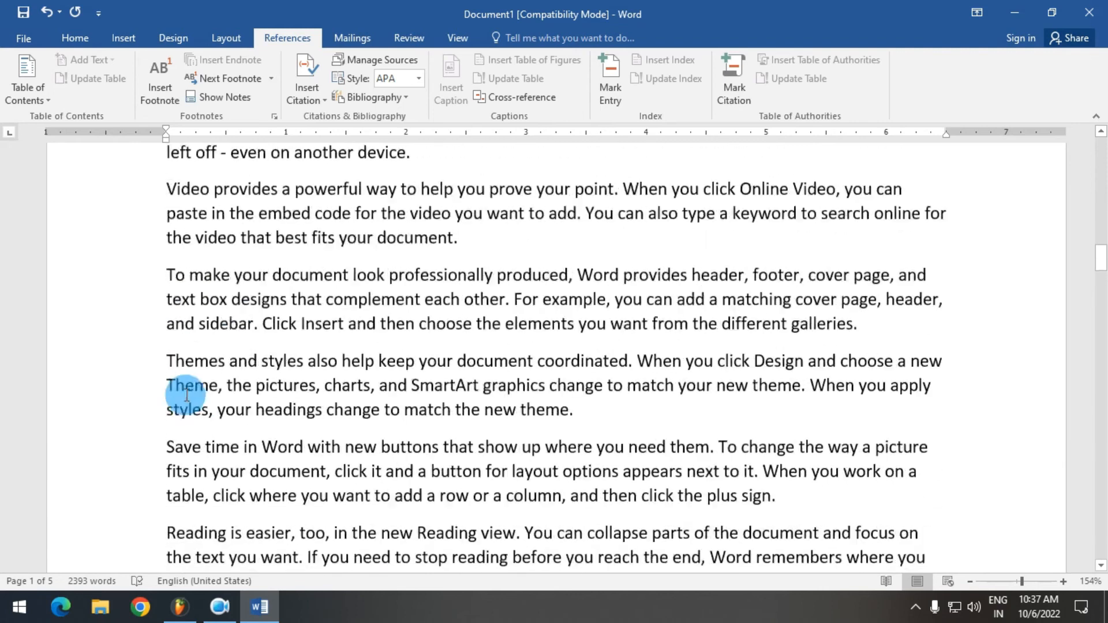
click(376, 271)
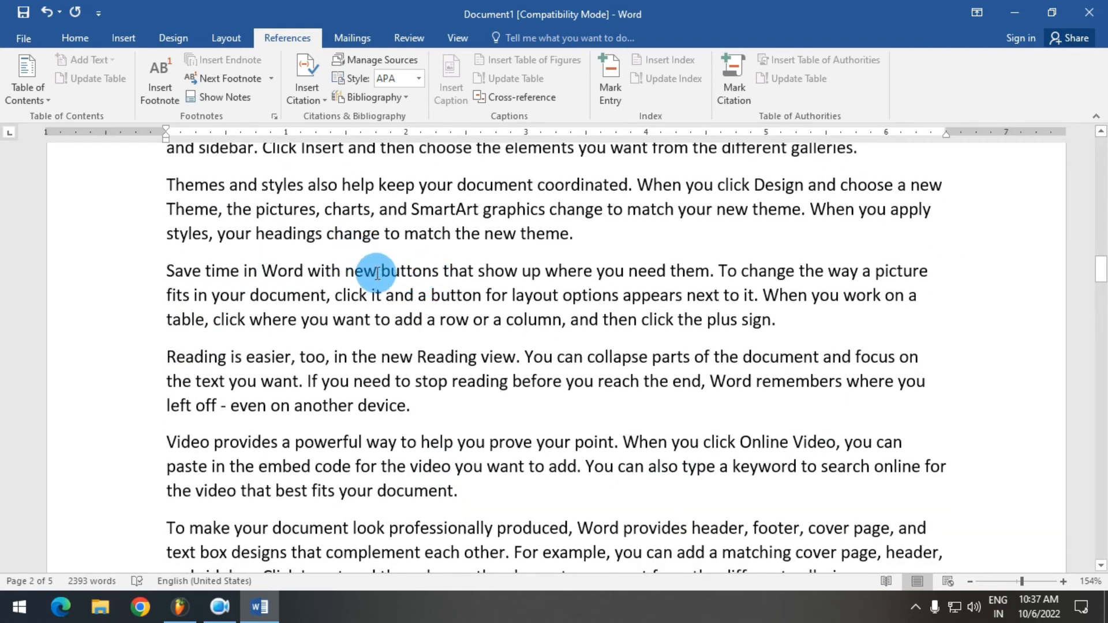
click(179, 71)
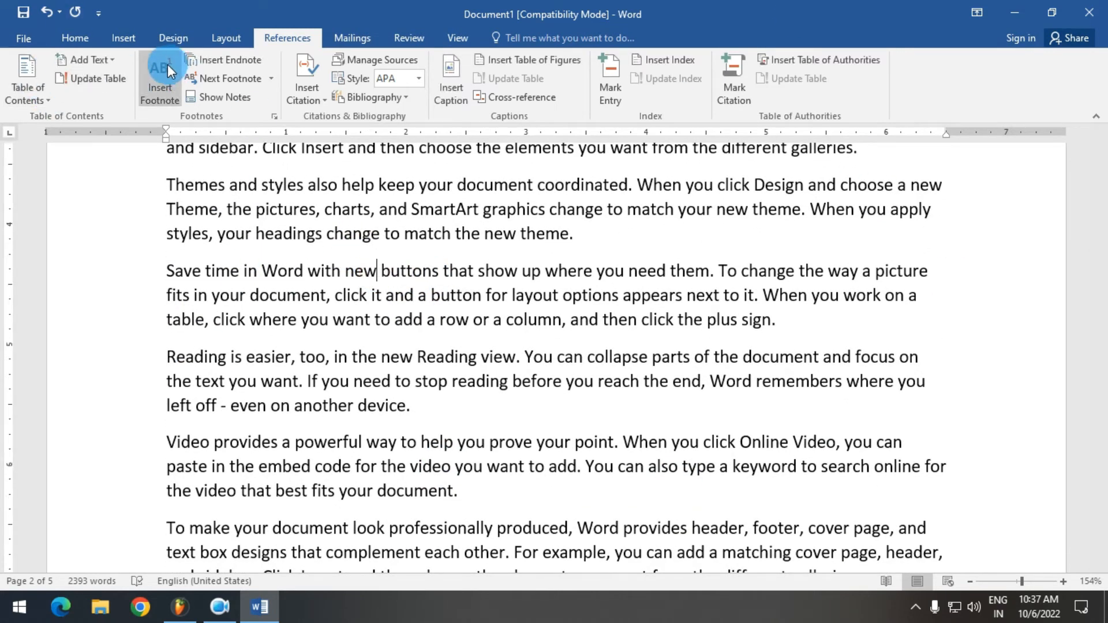
click(411, 241)
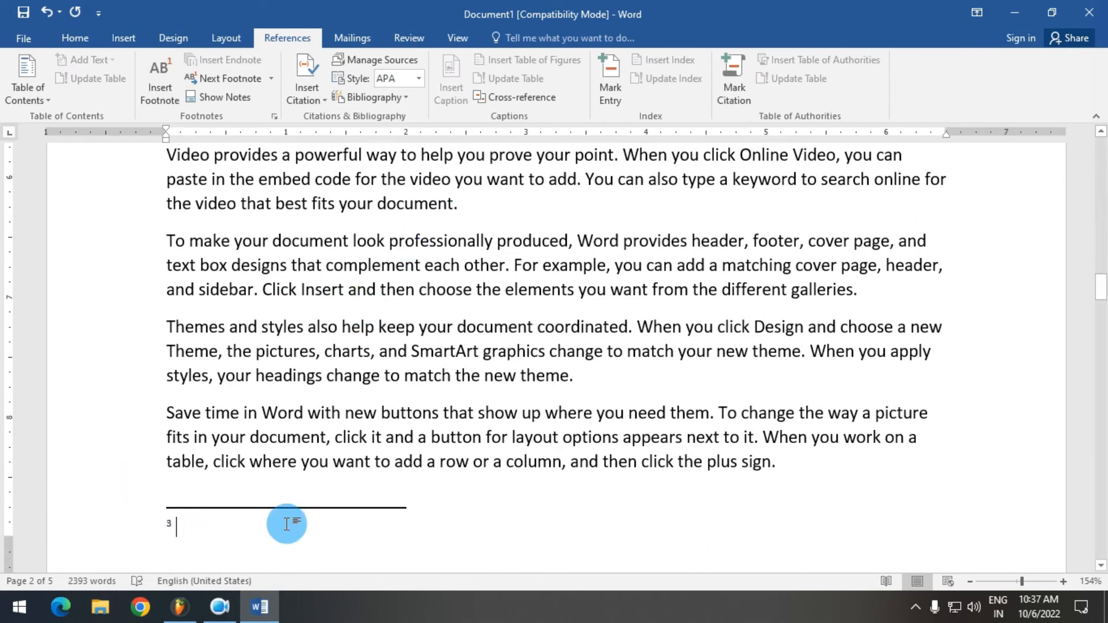
scroll(233, 456, up, 5)
scroll(45, 421, down, 3)
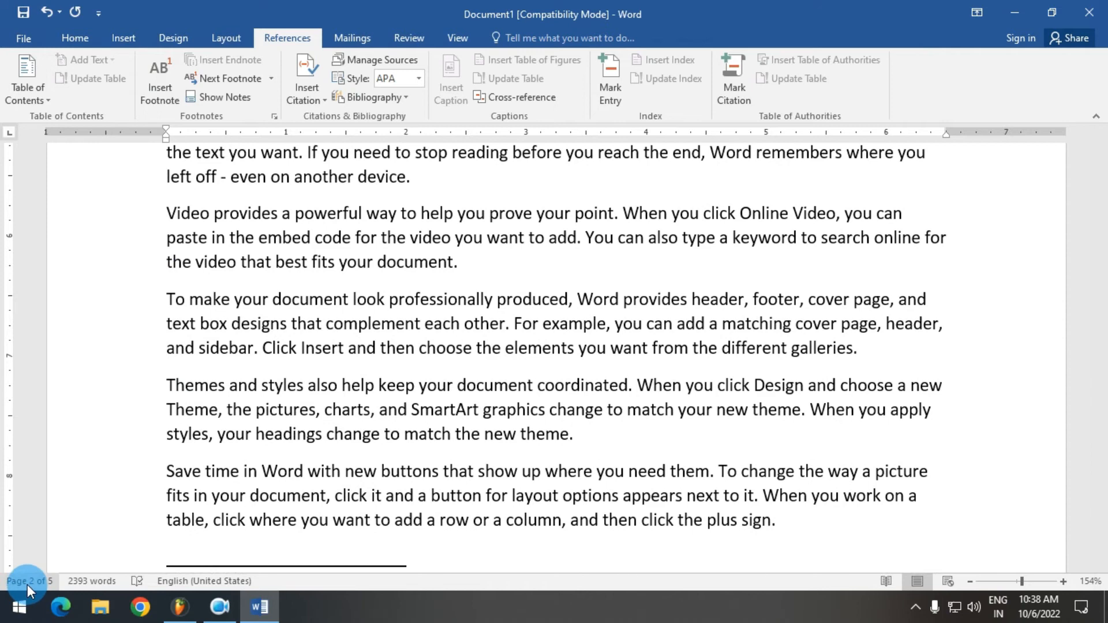
scroll(381, 371, up, 14)
scroll(305, 305, down, 11)
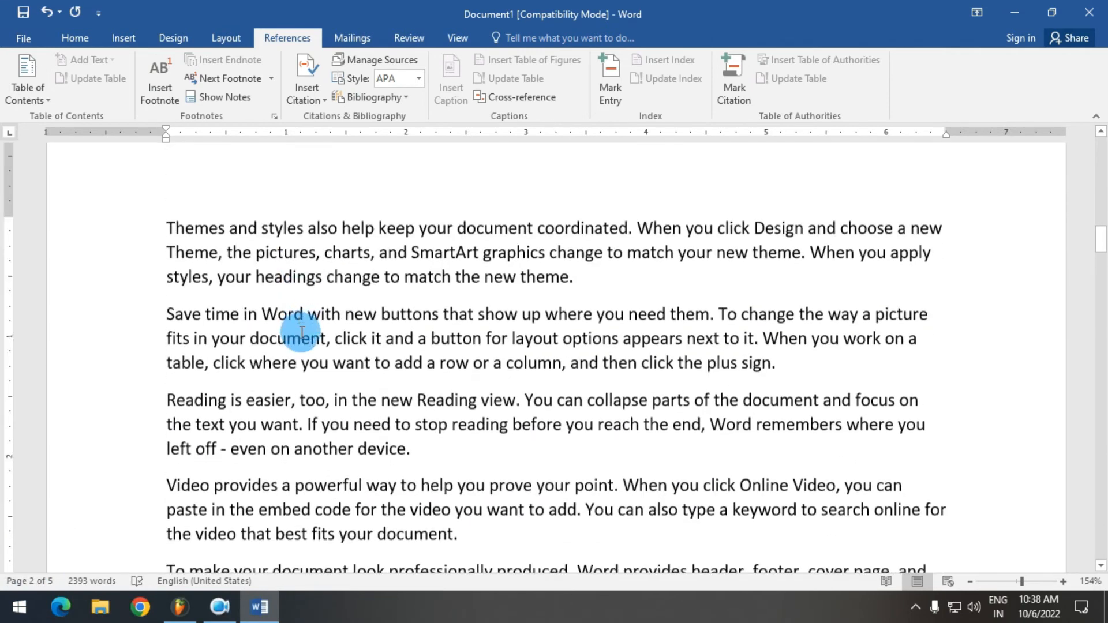
scroll(288, 360, down, 6)
text(BCD)
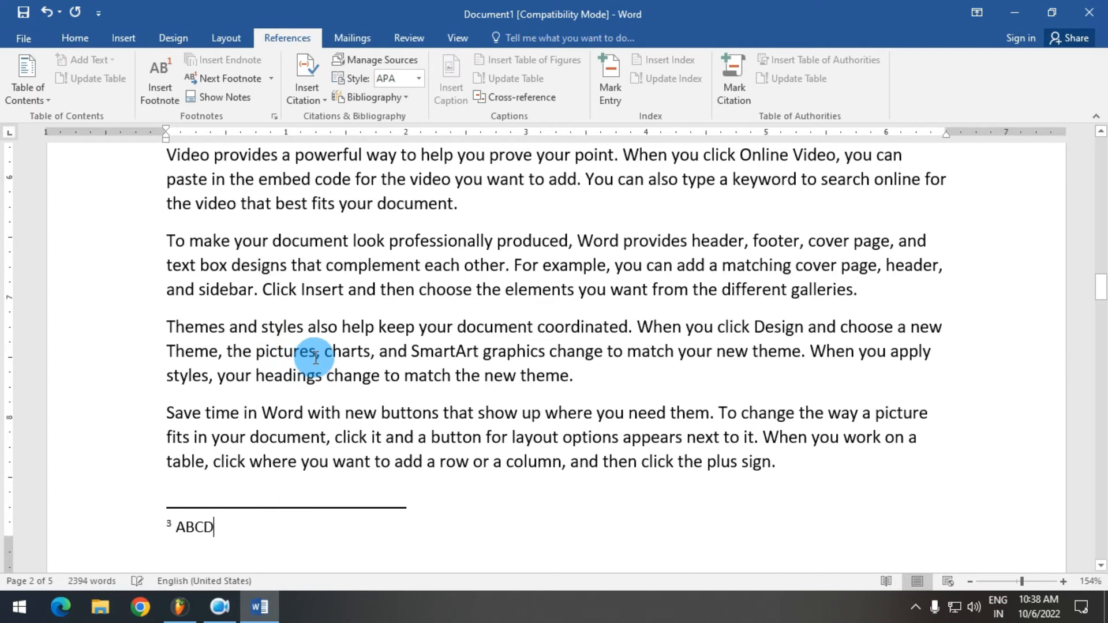
Insert an endnote after "button" in the first page's first "Save time in Word" paragraph, with the note text "ABCD"
key(ctrl+Home)
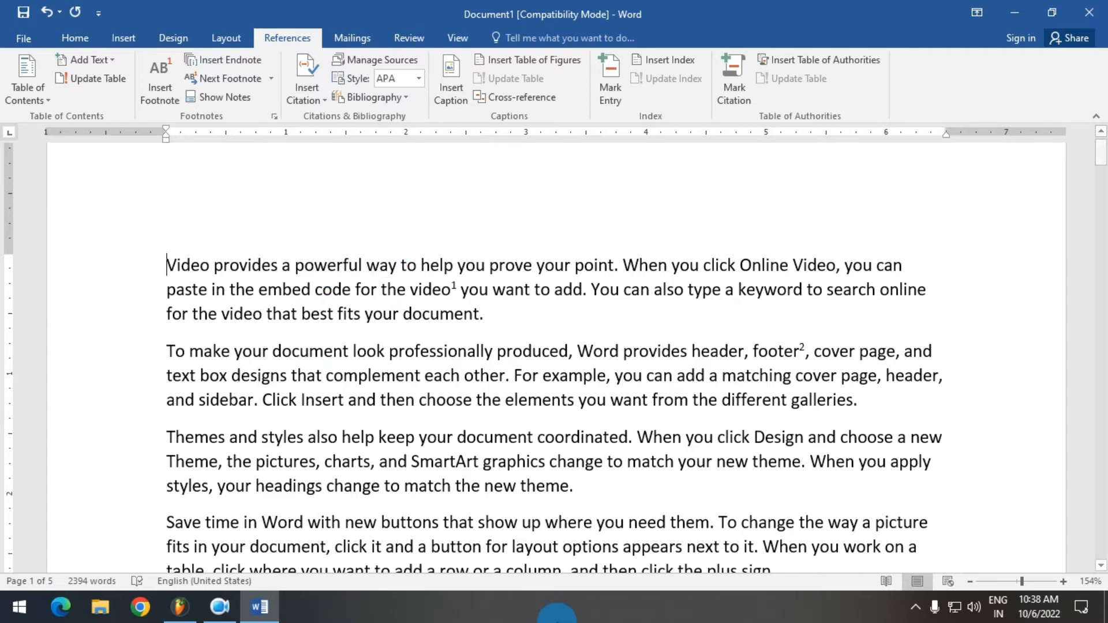
scroll(496, 289, down, 5)
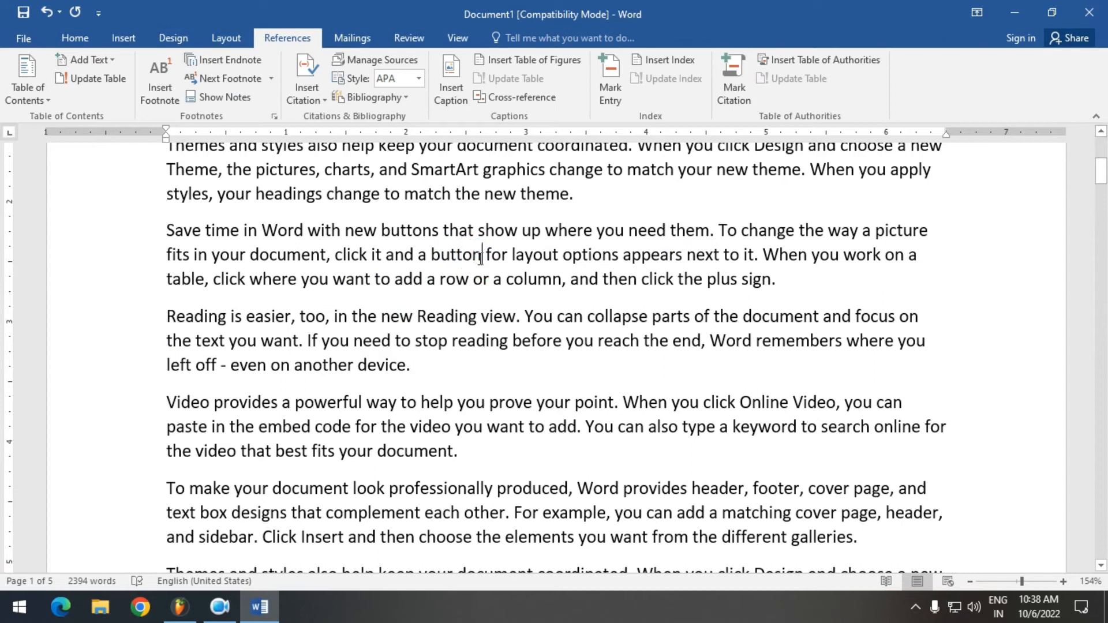
click(216, 61)
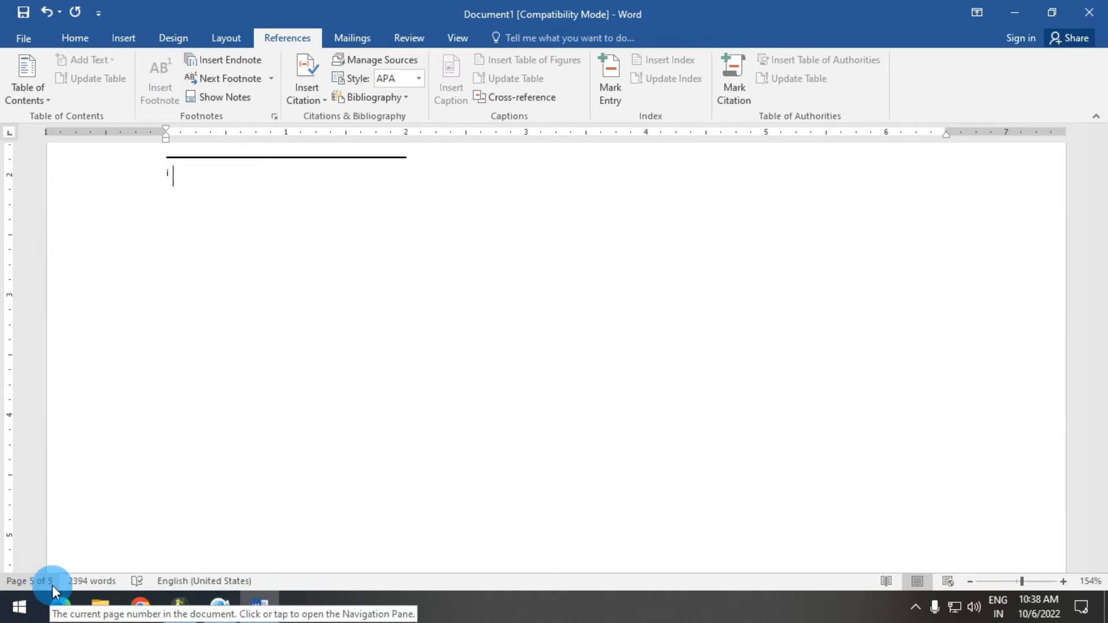
scroll(292, 247, up, 5)
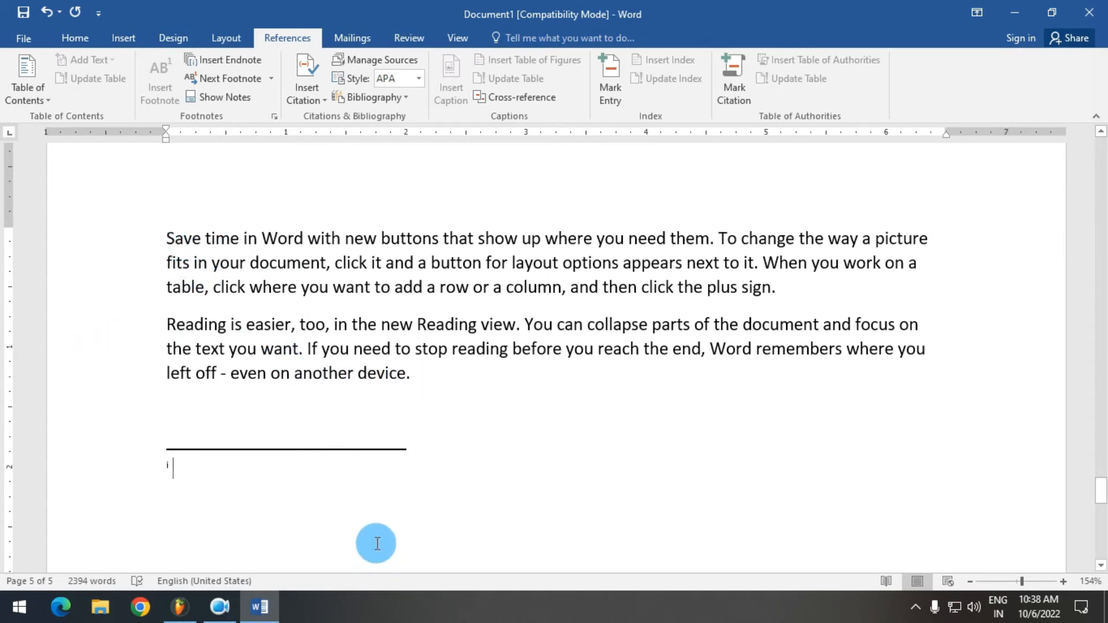
text(ABCD)
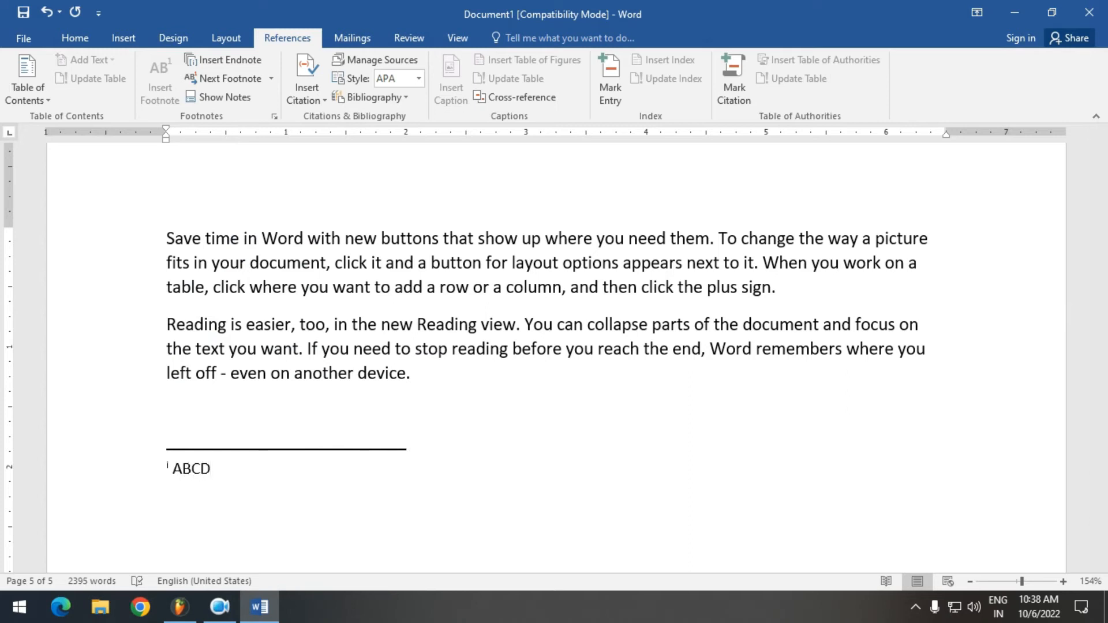
Insert an endnote after "another device" in the first "Reading is easier" paragraph on page 2, with the note text "BCD"
key(ctrl+Home)
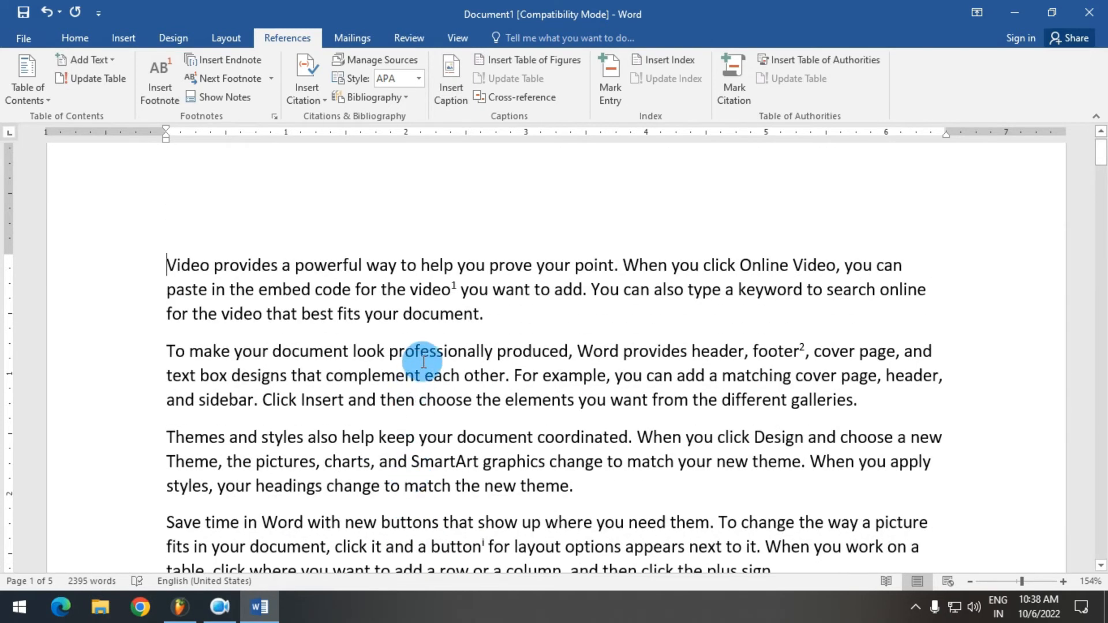
scroll(412, 352, down, 15)
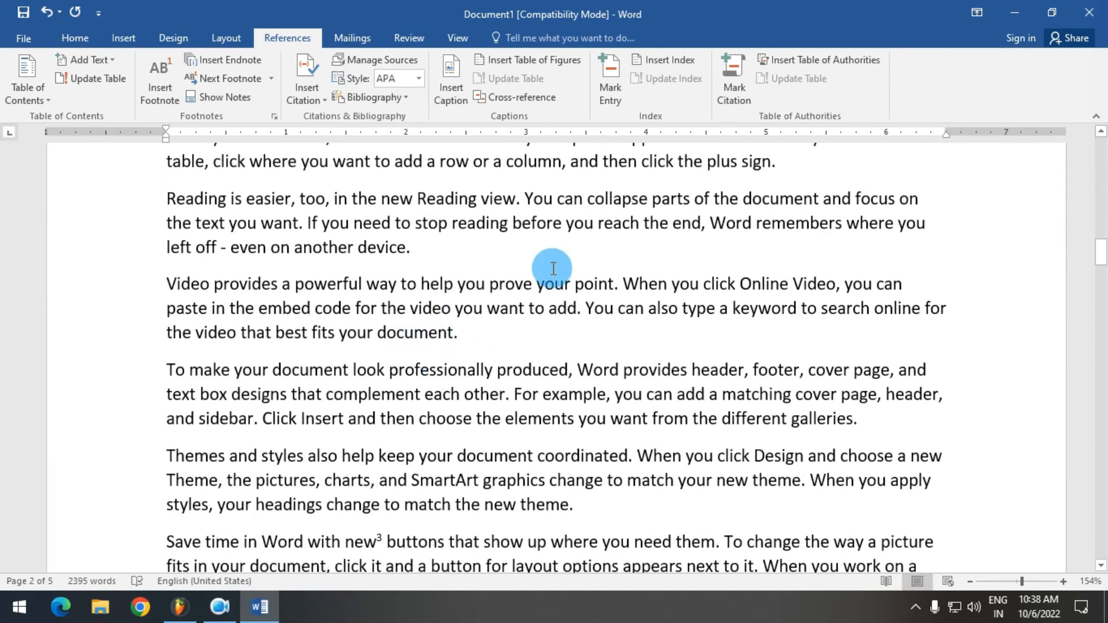
click(433, 249)
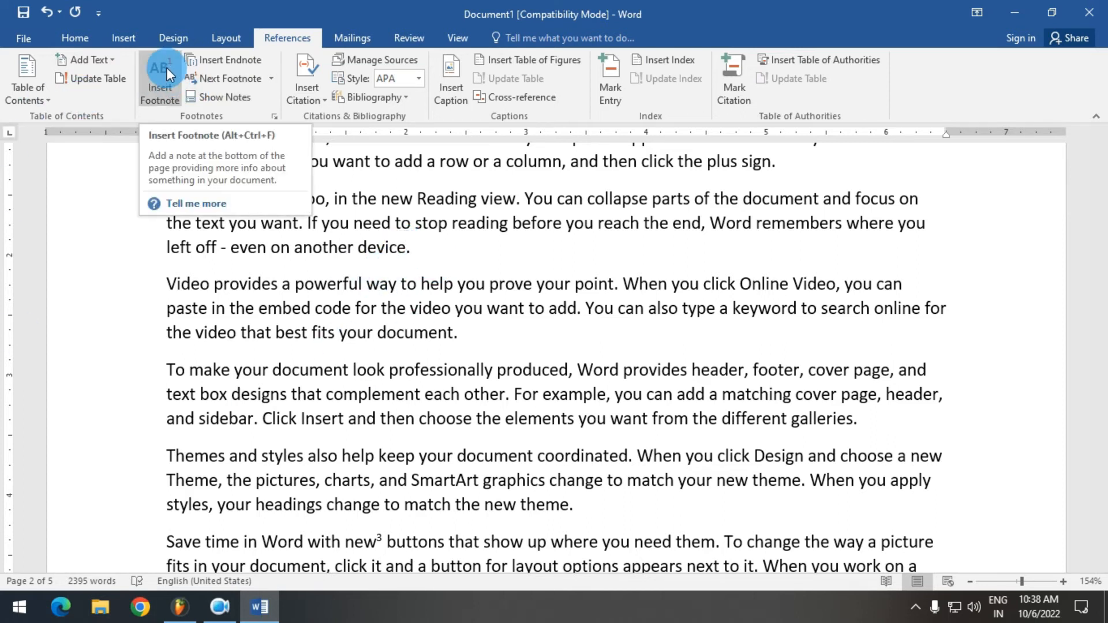
click(194, 64)
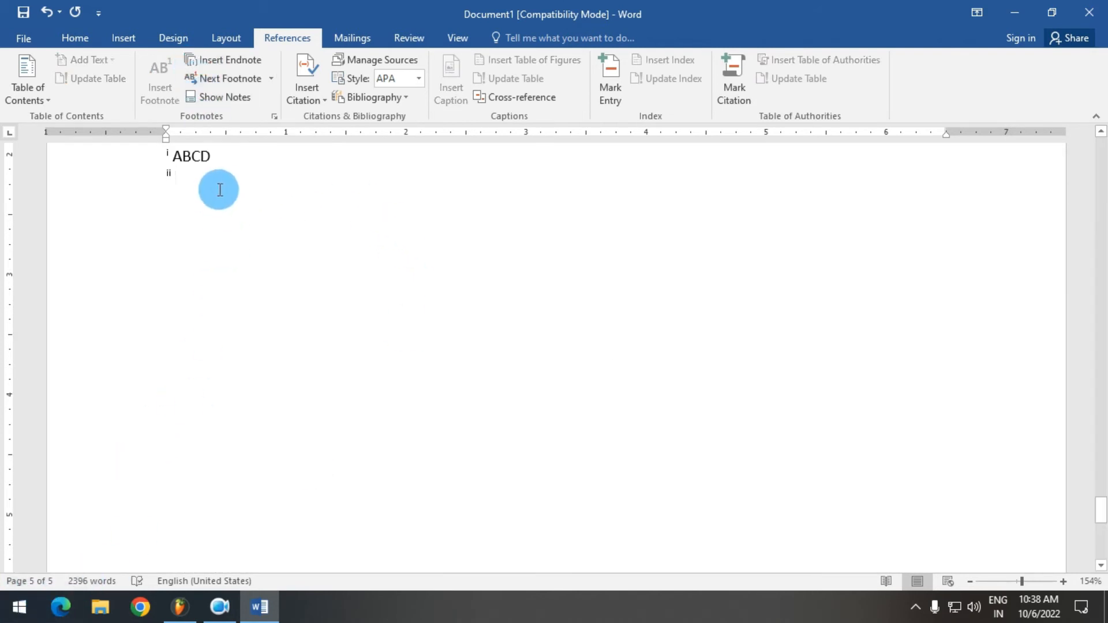
scroll(227, 196, up, 1)
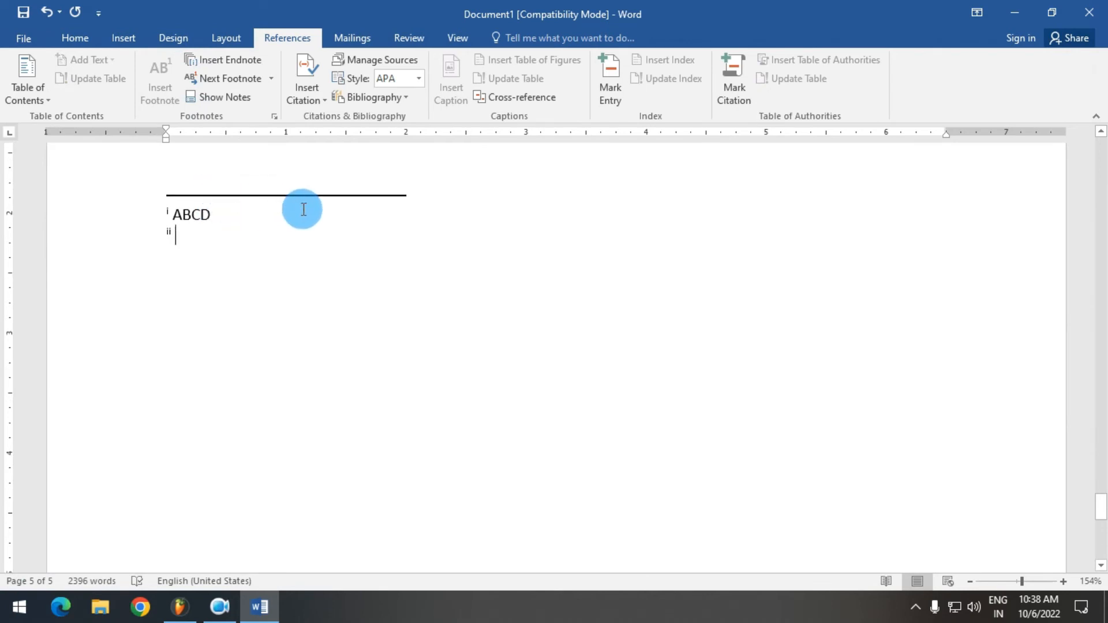
text(BCD)
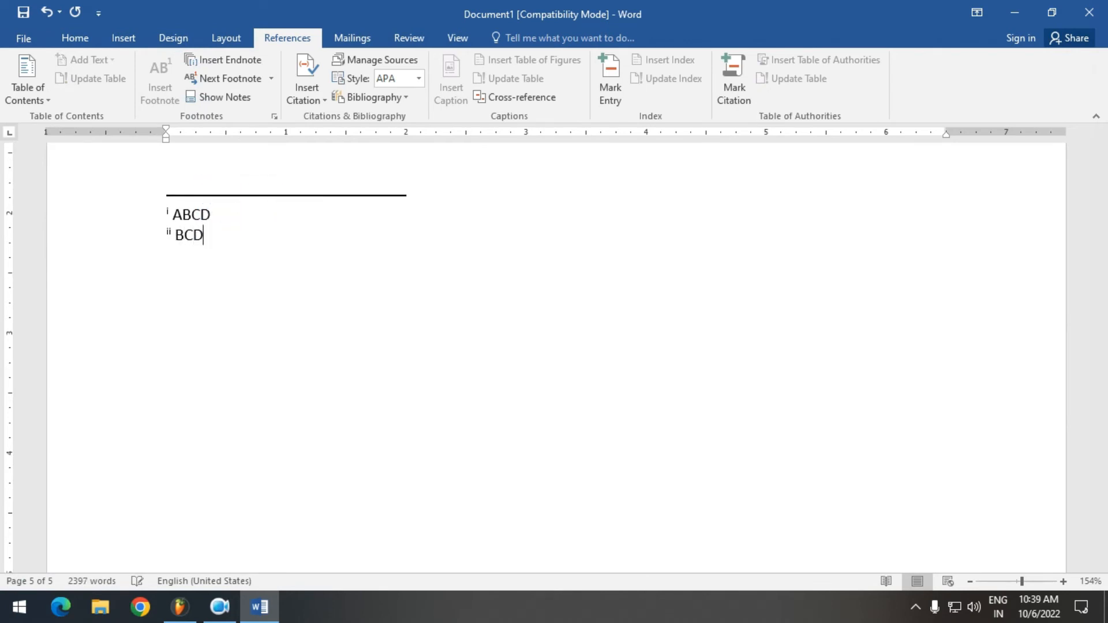
Return to the document start and go through the first two footnote references with Next Footnote
key(ctrl+Home)
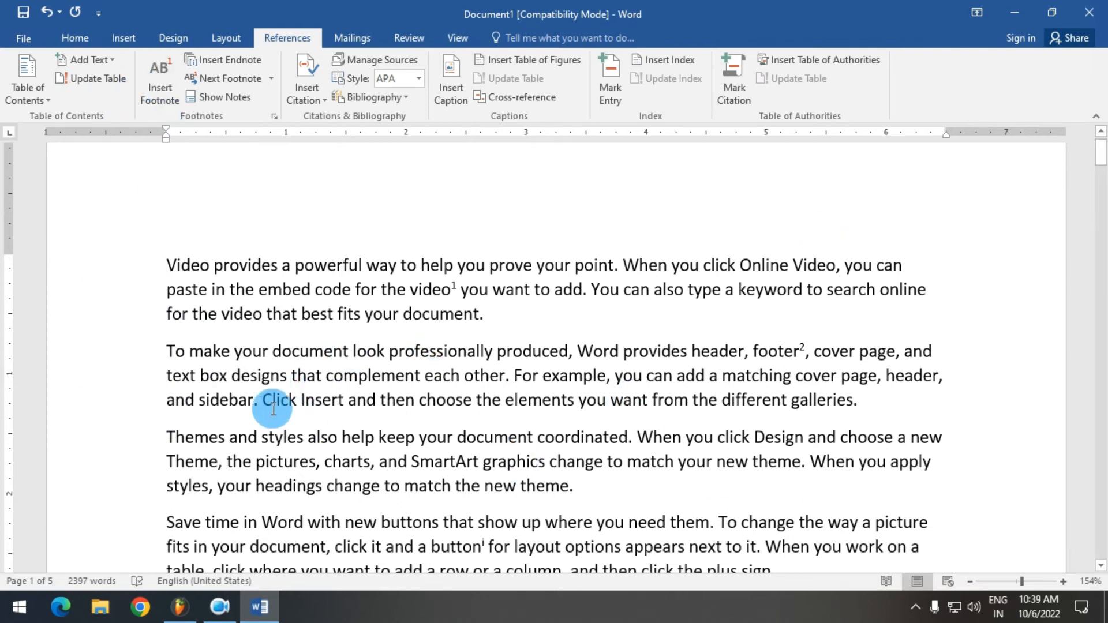
click(237, 79)
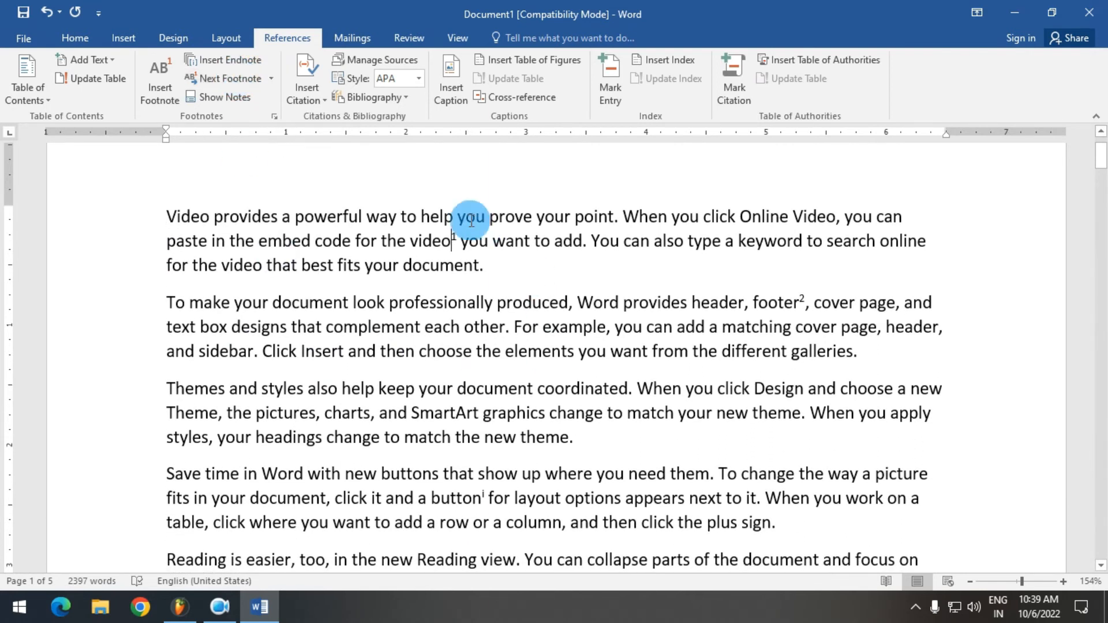
click(232, 82)
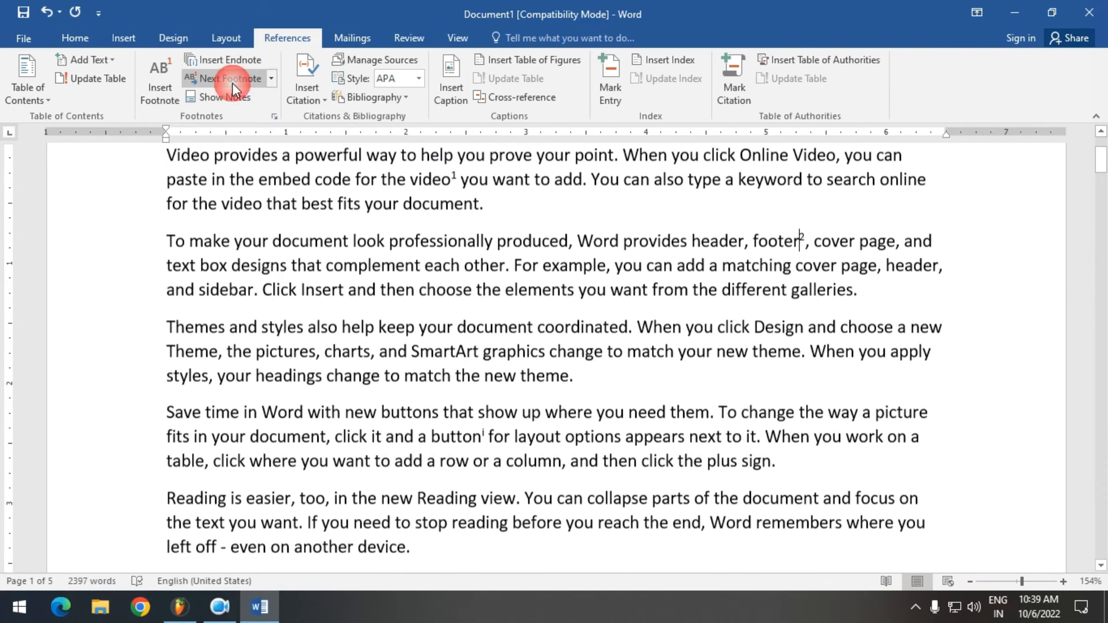
Go through the endnote references after "button" and "device" with Next Endnote and Previous Endnote
click(272, 79)
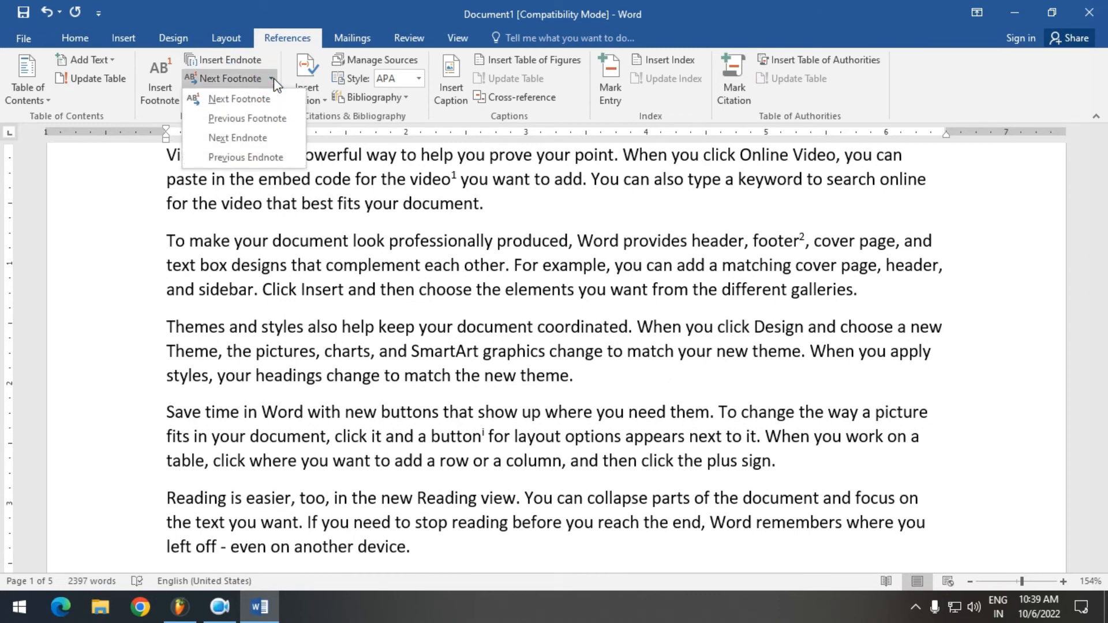
click(229, 141)
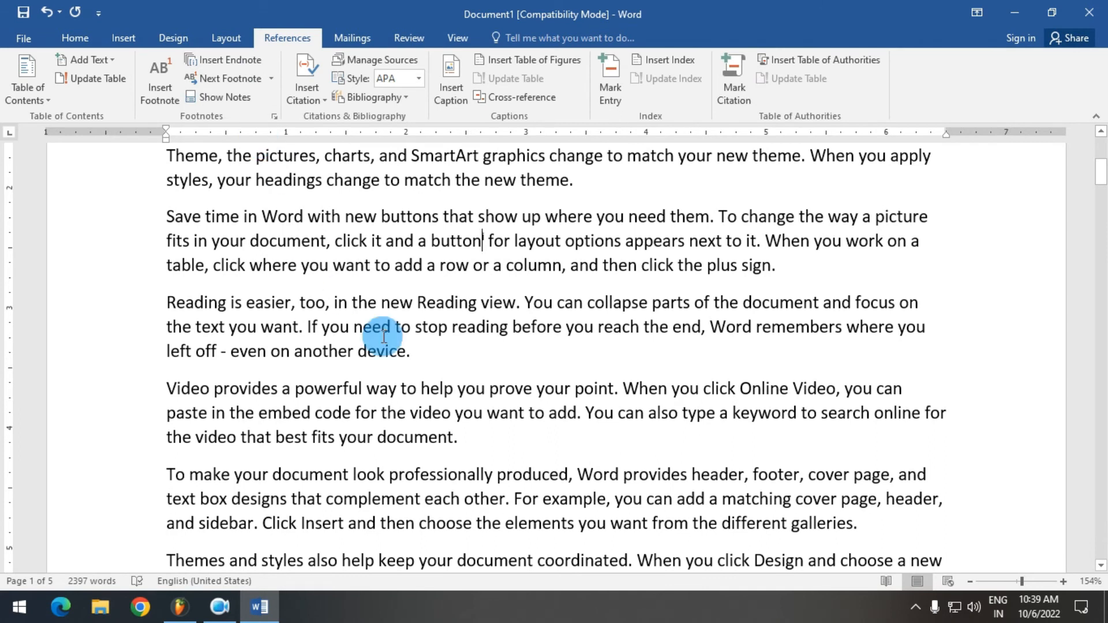
click(271, 78)
click(269, 158)
click(271, 78)
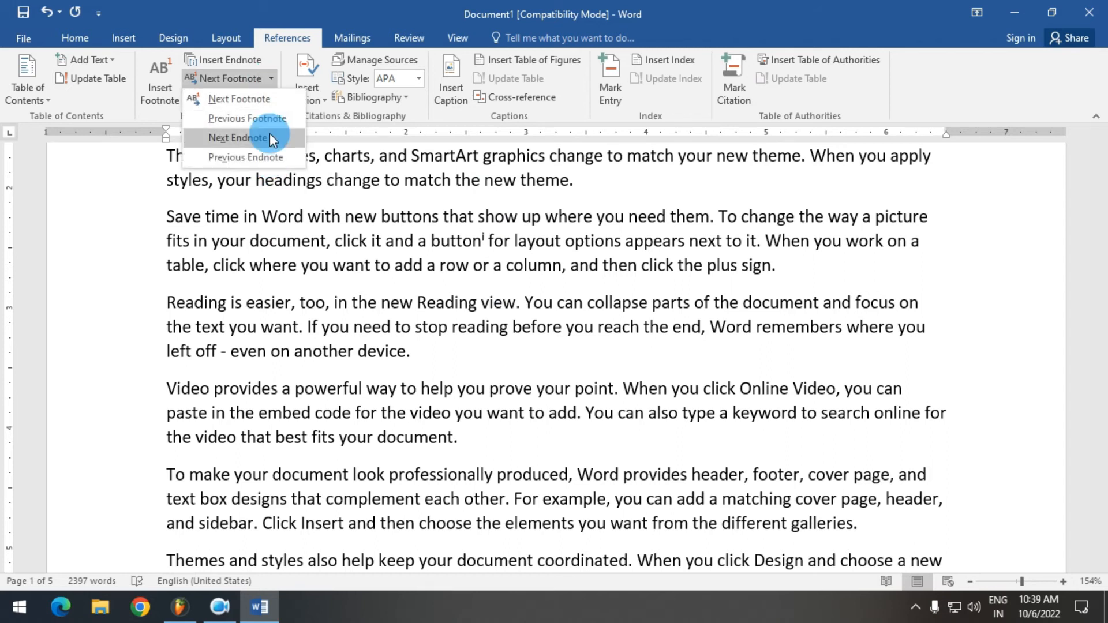
click(269, 133)
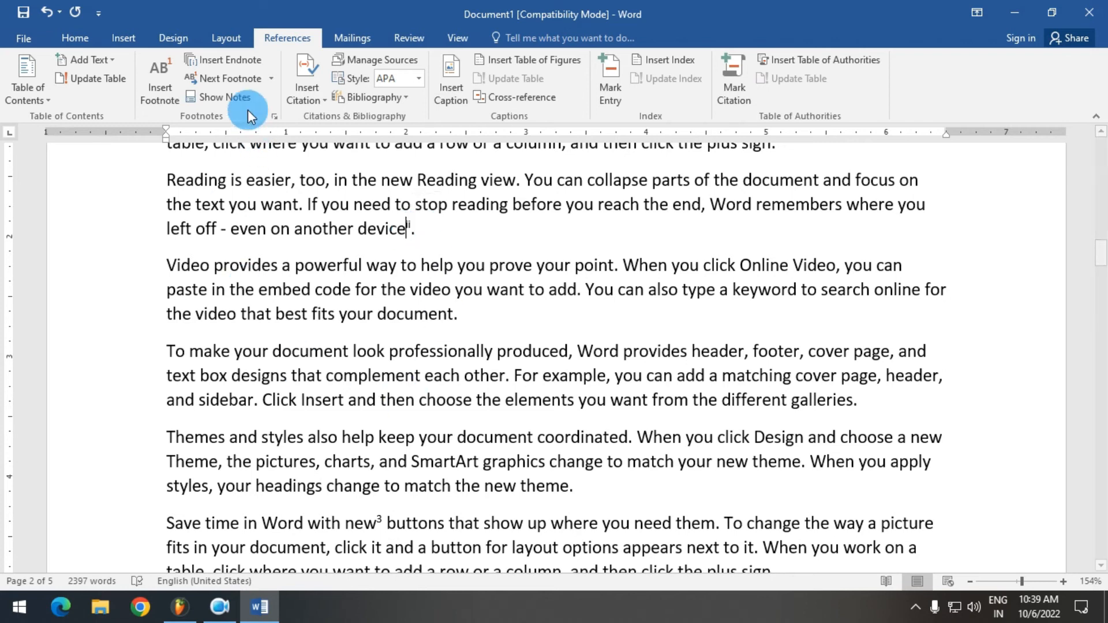
Show the footnote area with Show Notes, and place the cursor in the "Themes and styles" paragraph on page 3
click(237, 98)
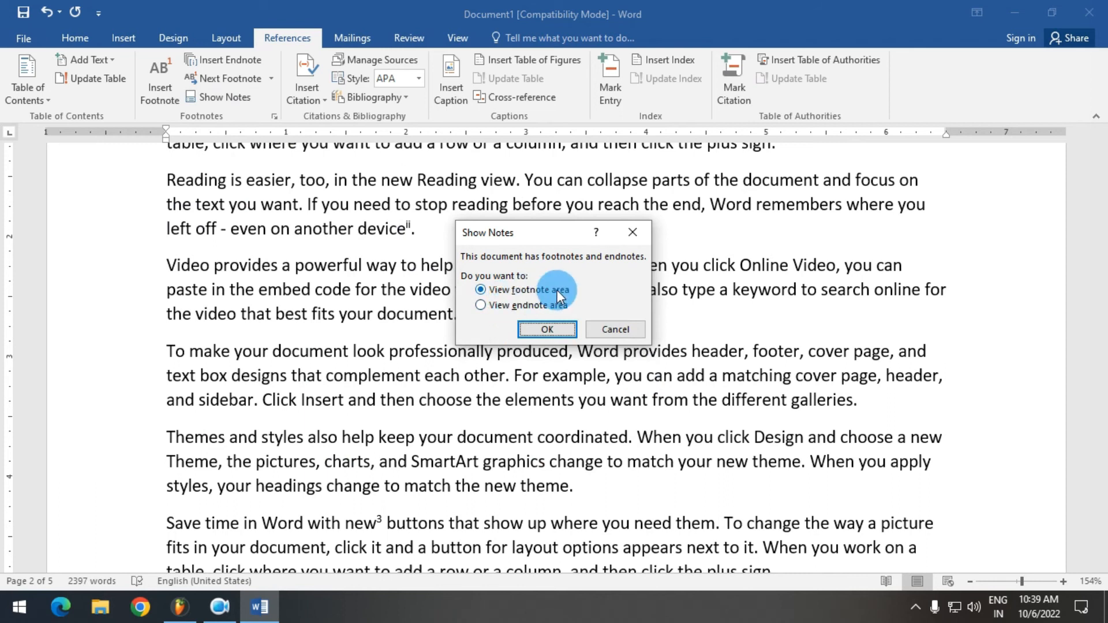
click(546, 329)
scroll(287, 361, down, 4)
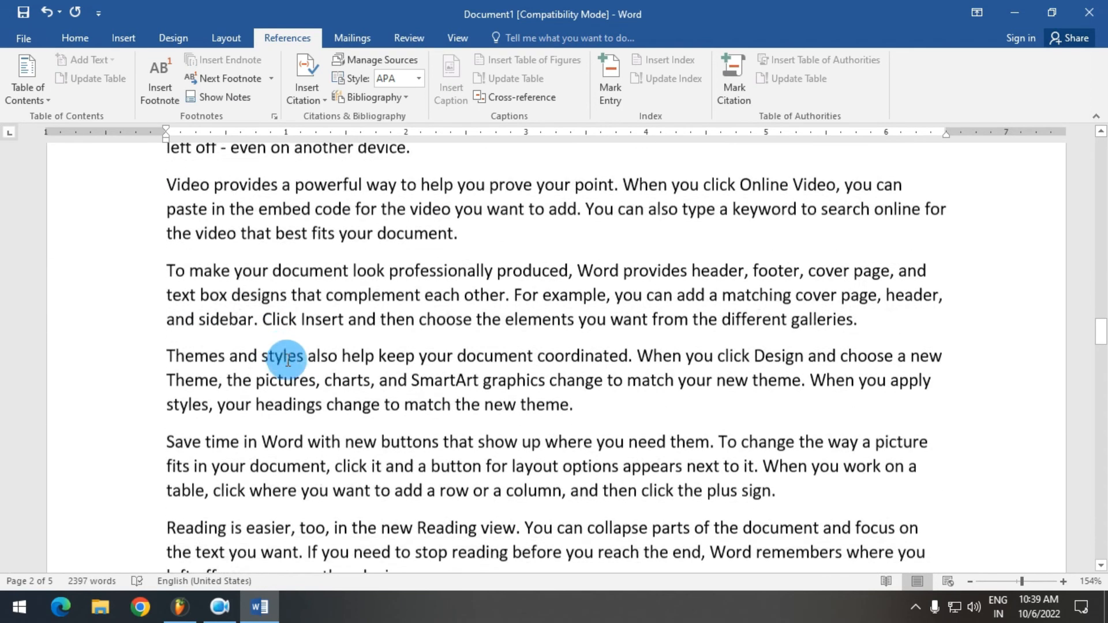
click(321, 343)
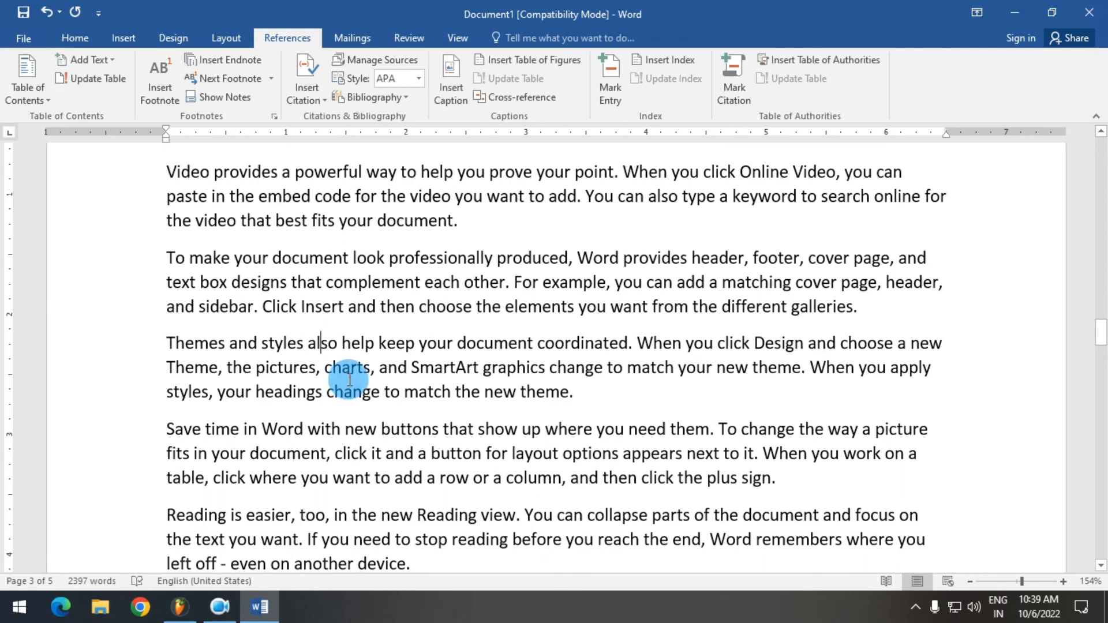
View the footnote area with Show Notes, and jump back to the footnote reference after "new" in the text
click(222, 97)
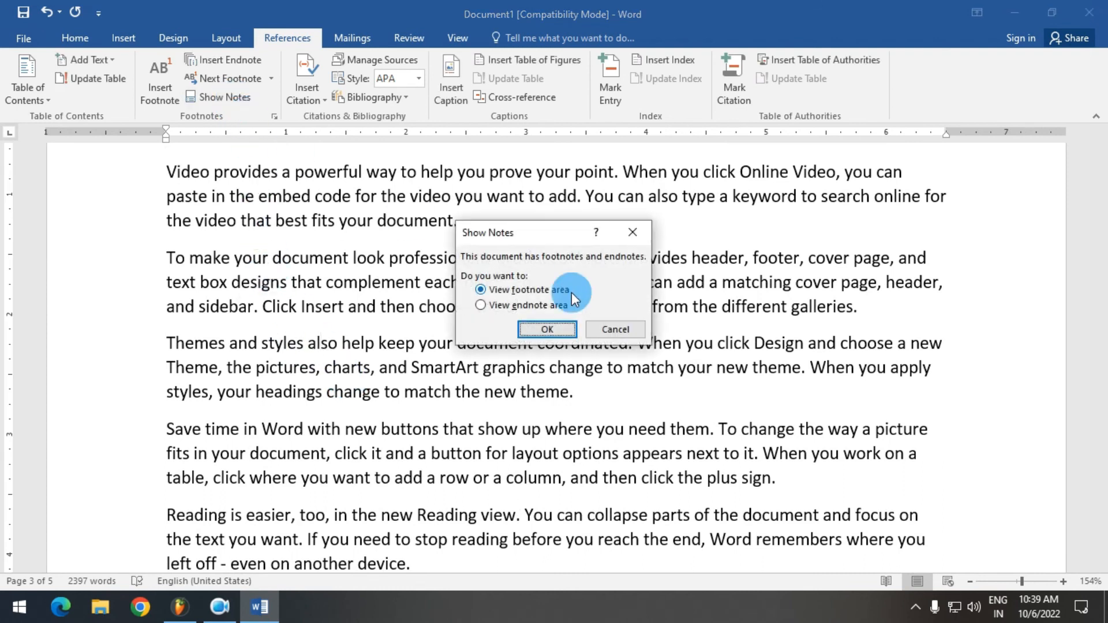
click(549, 329)
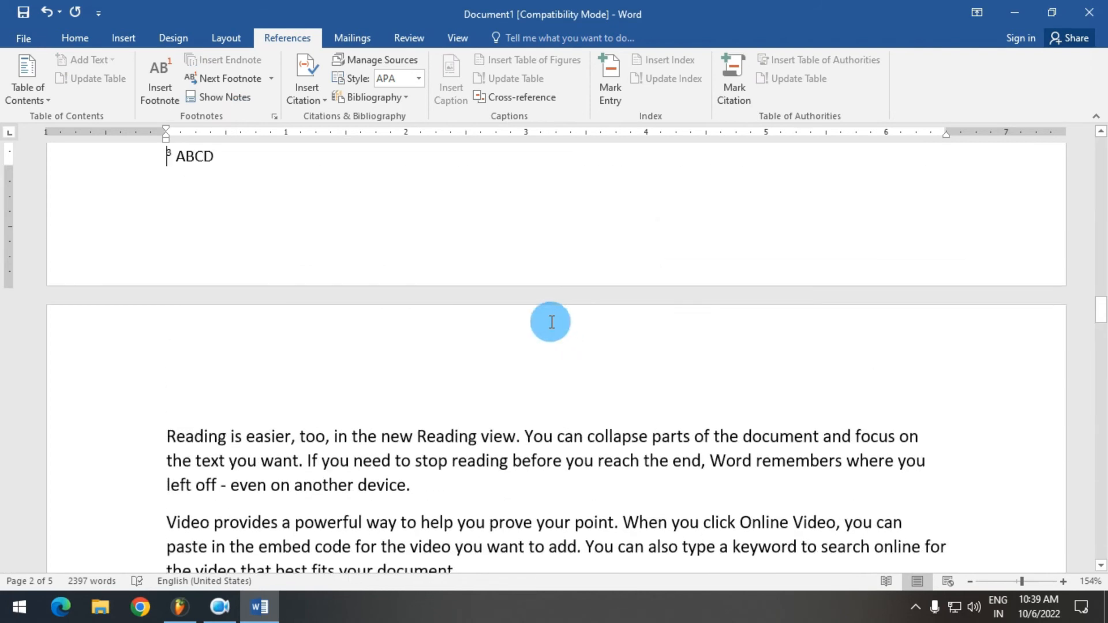
click(551, 321)
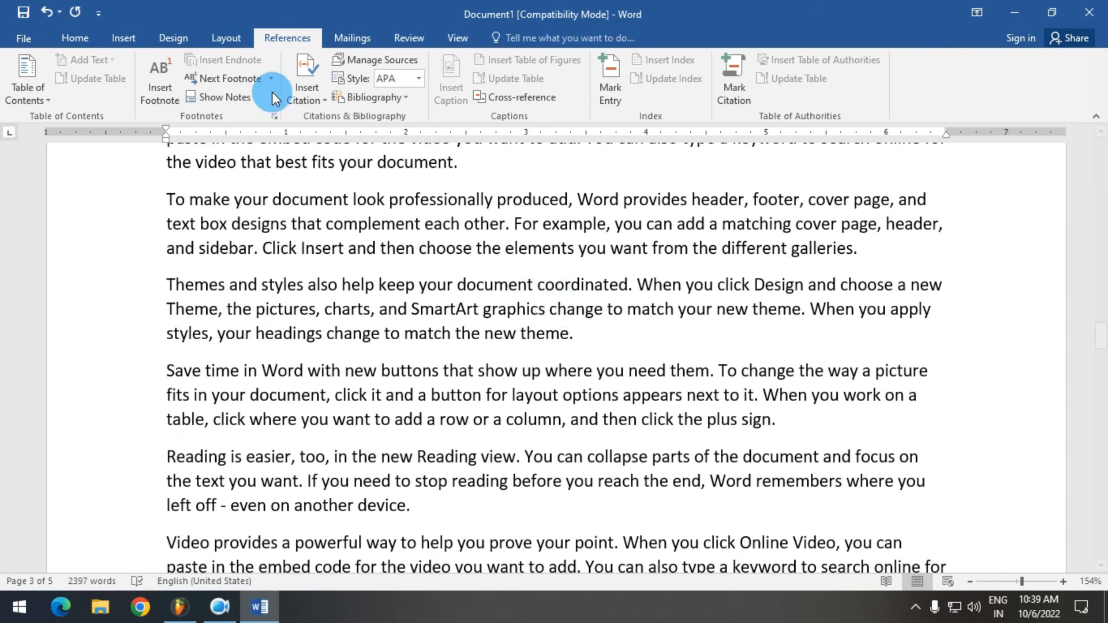
click(246, 98)
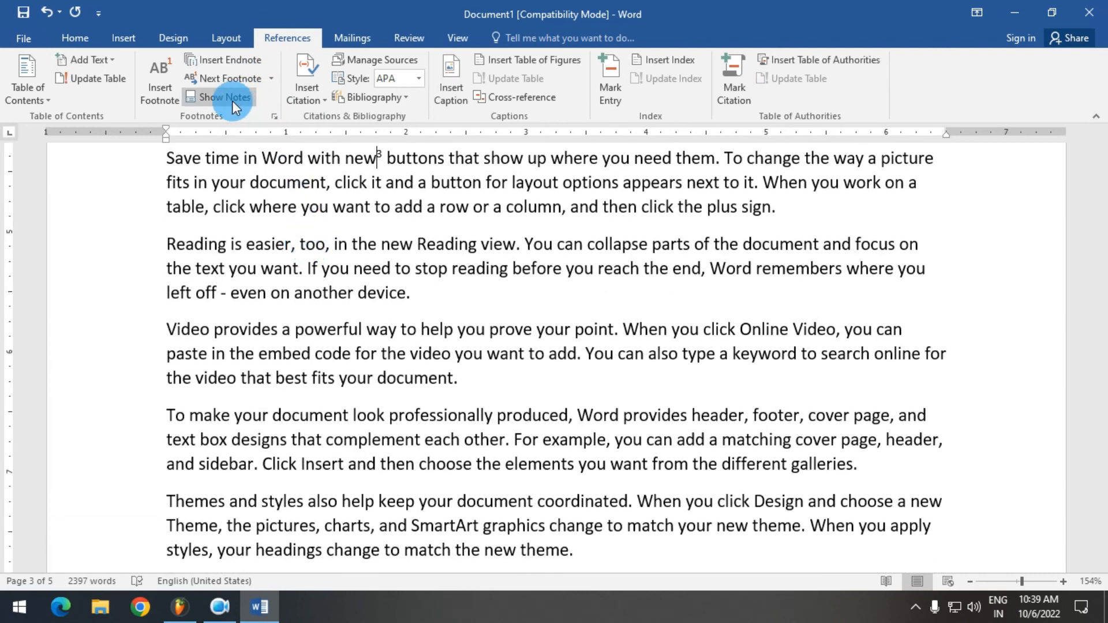
Use Show Notes to view the endnote area at the end of the document
click(233, 102)
click(514, 305)
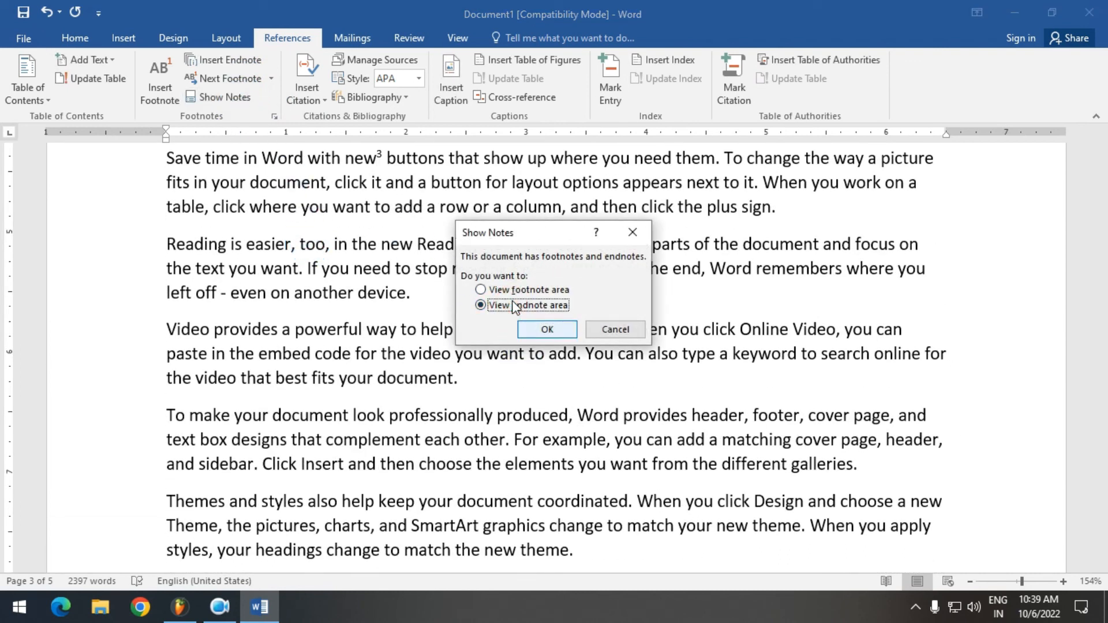
click(547, 330)
click(549, 333)
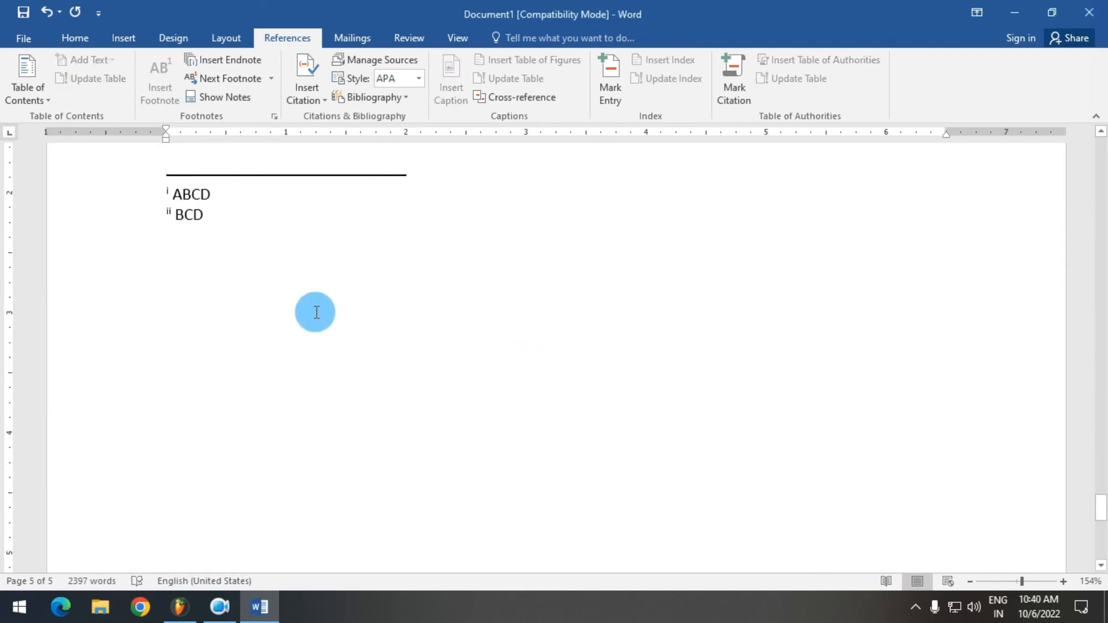
Delete the footnote reference after "video" in the document's first paragraph, and check the remaining notes by viewing the footnote area with Show Notes
key(ctrl+Home)
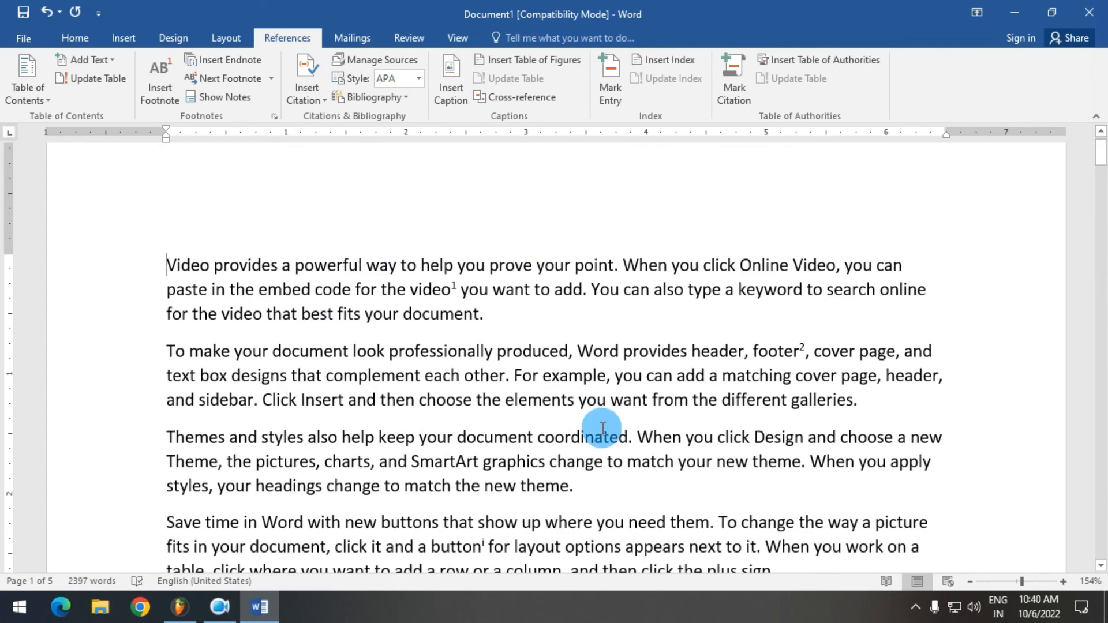
click(454, 289)
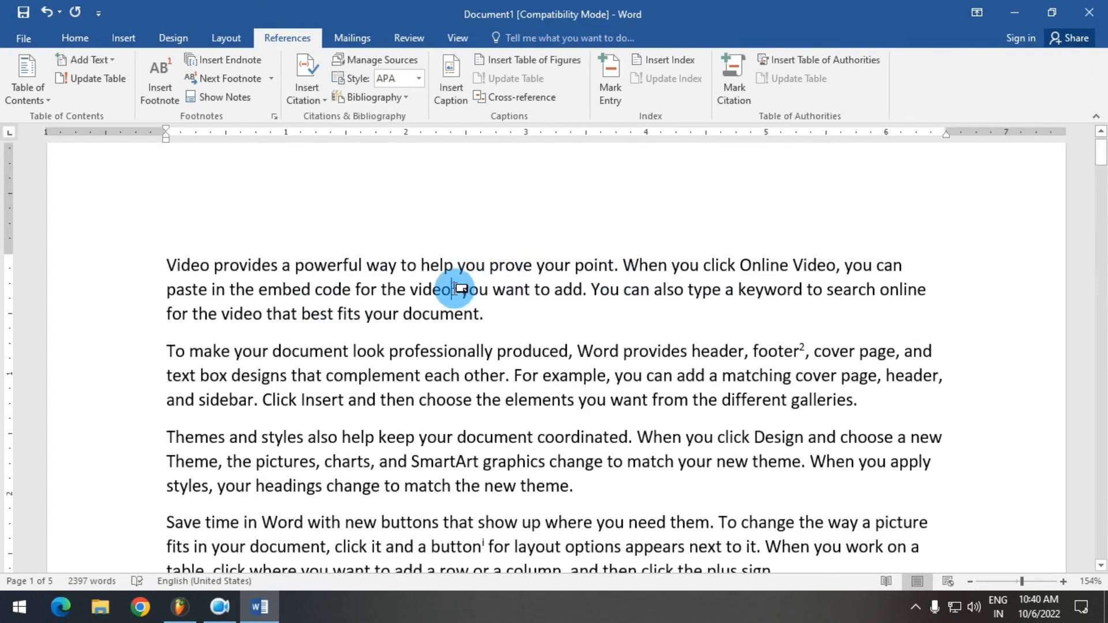
key(BackSpace)
key(BackSpace)
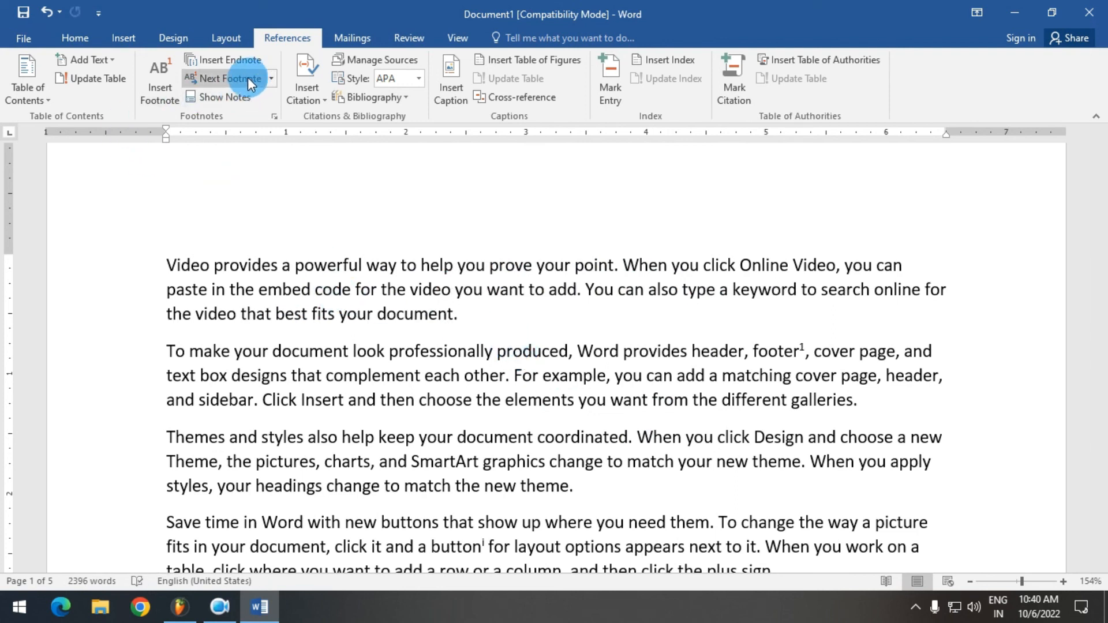
click(227, 96)
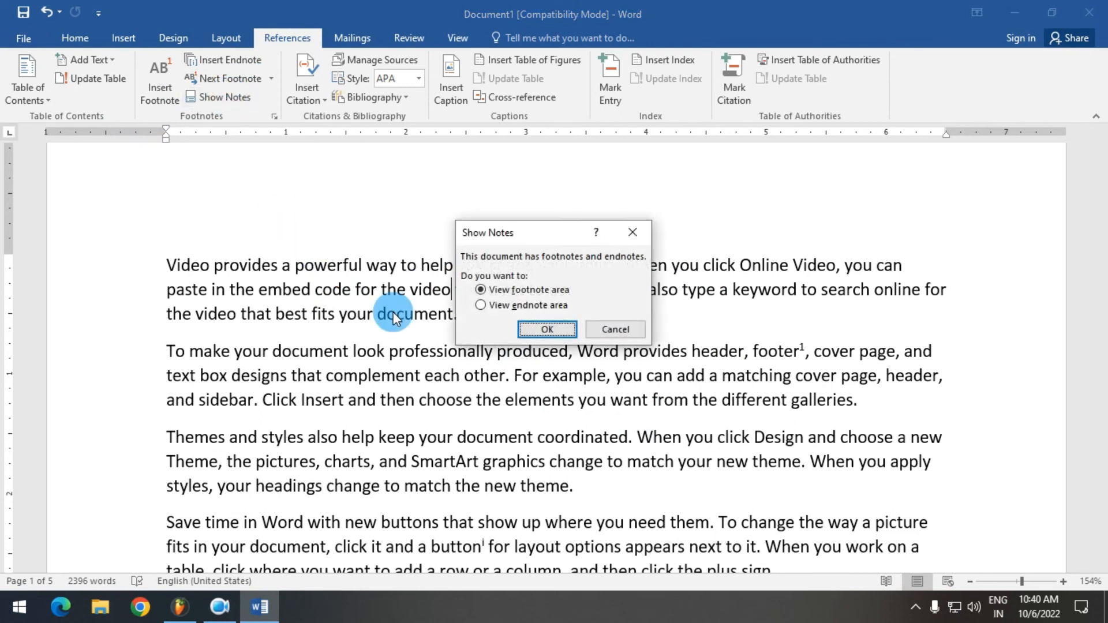
click(547, 328)
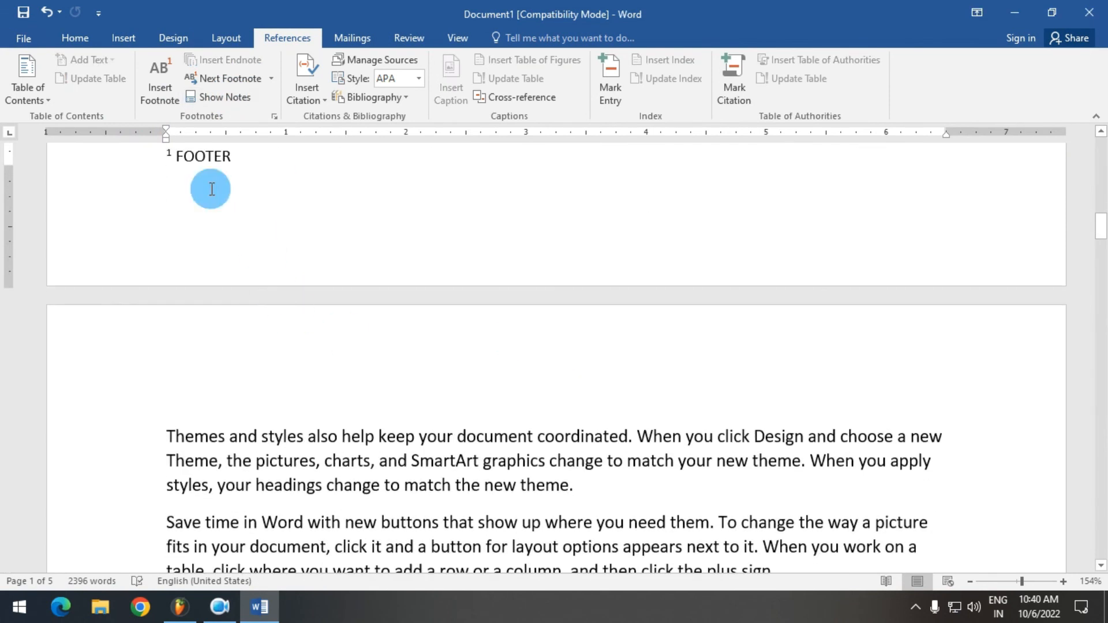